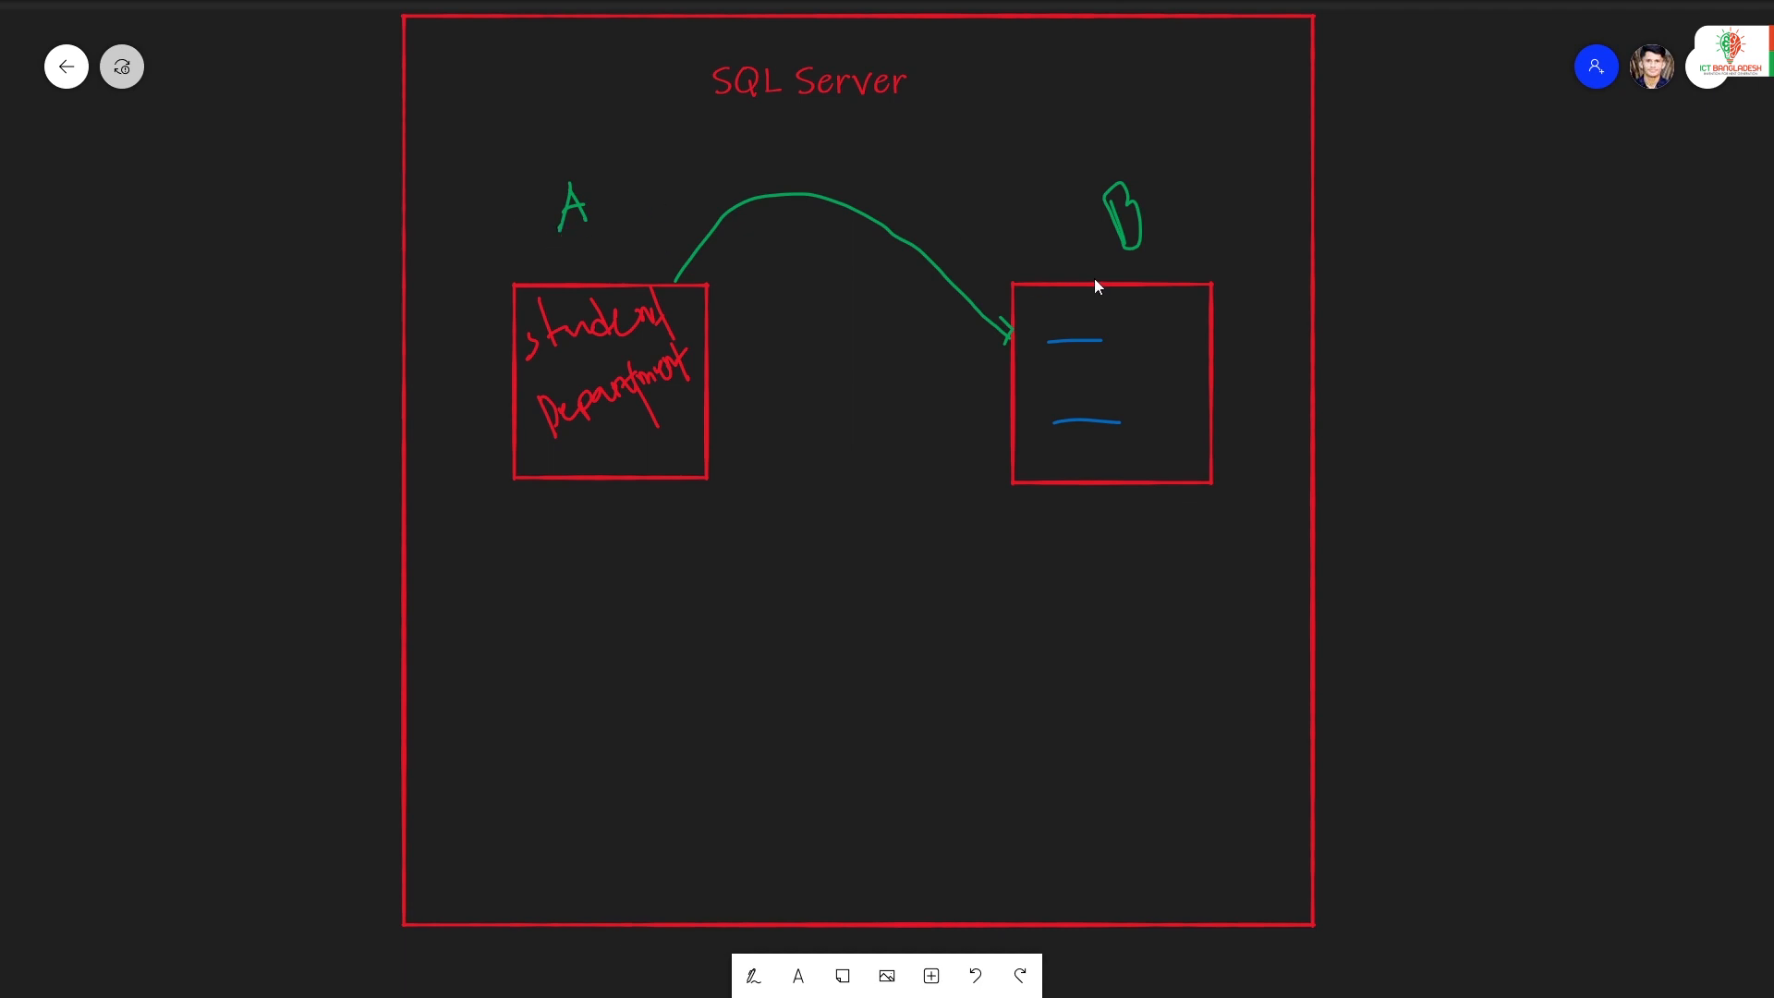
pyautogui.click(753, 976)
pyautogui.click(714, 982)
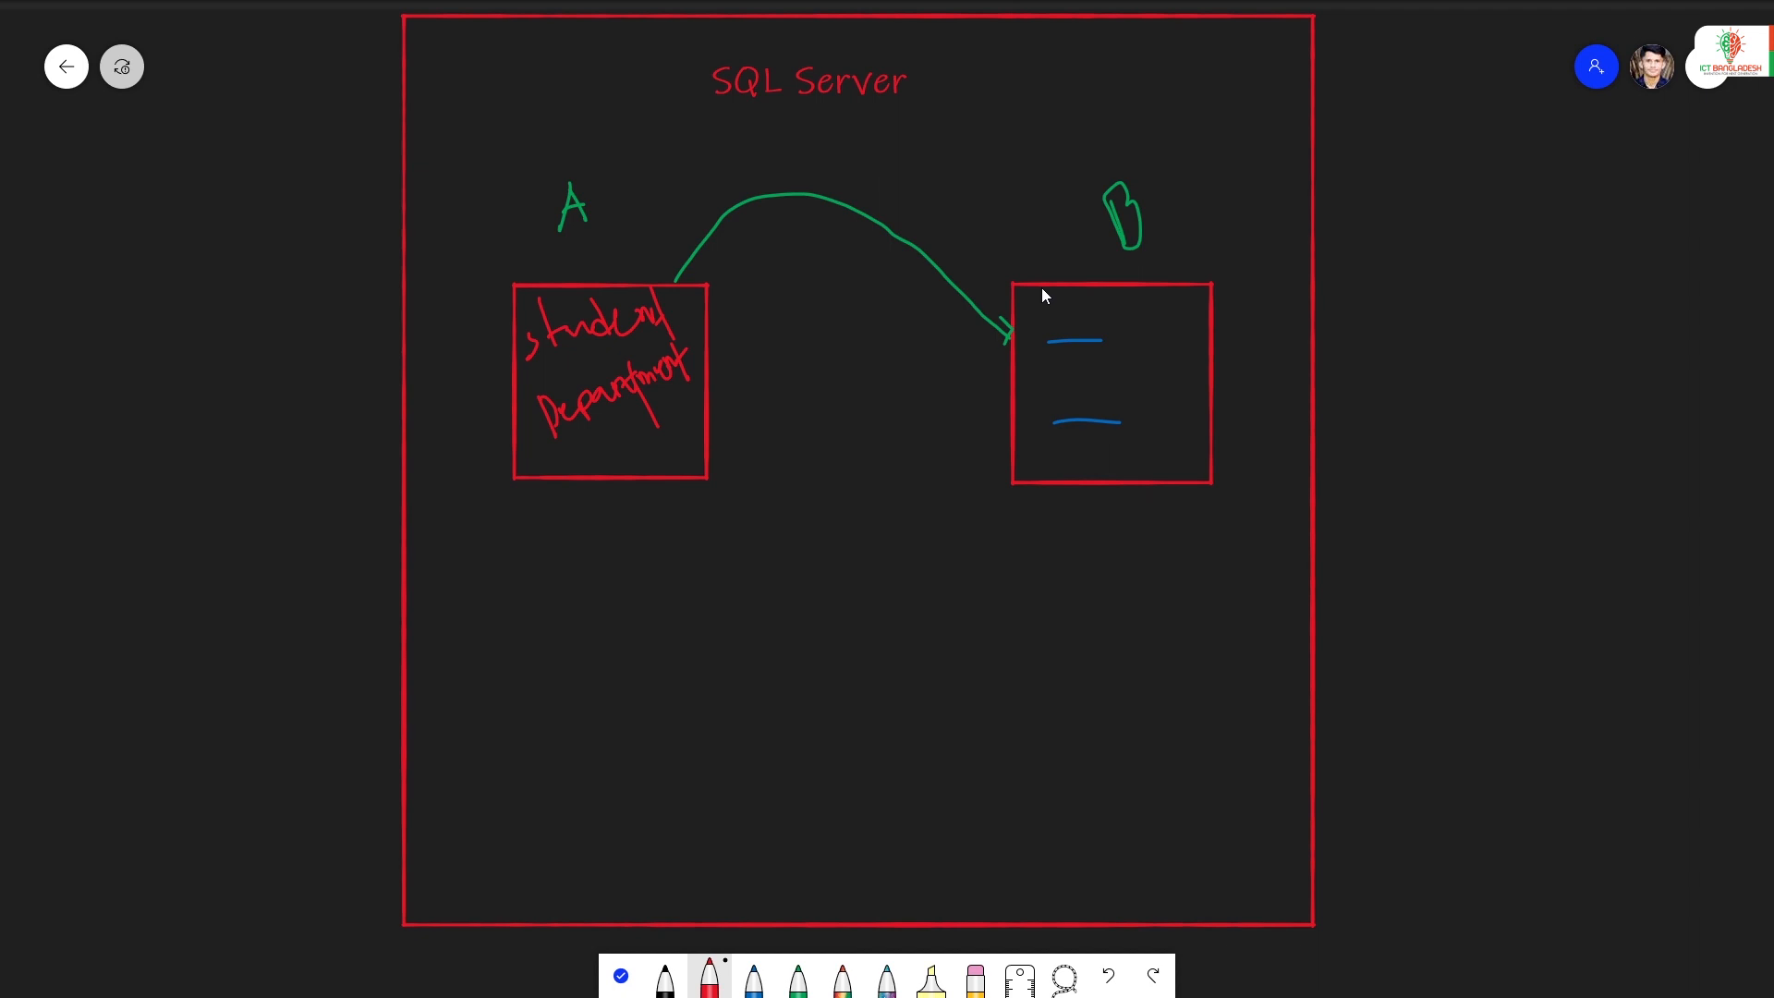
# Find Microsoft SQL Server Management Studio 18 by searching the system for "ssms" and launch it.
pyautogui.press('super')
pyautogui.write('s')
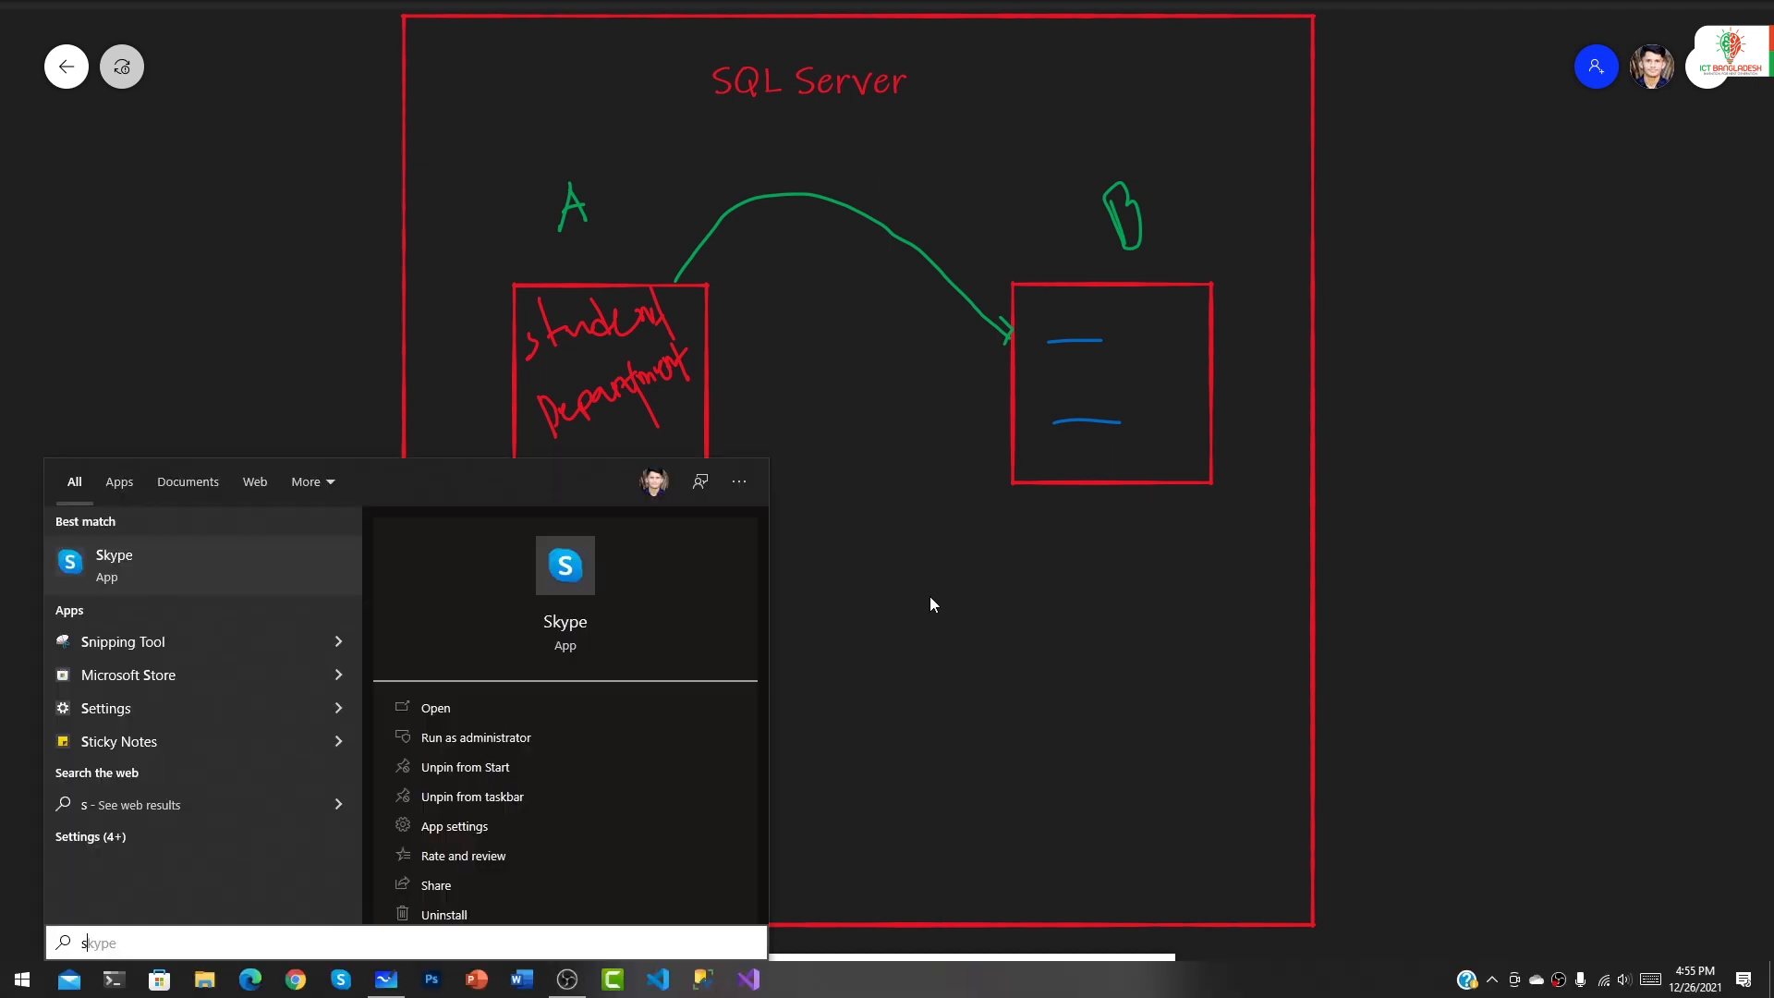
pyautogui.write('sms')
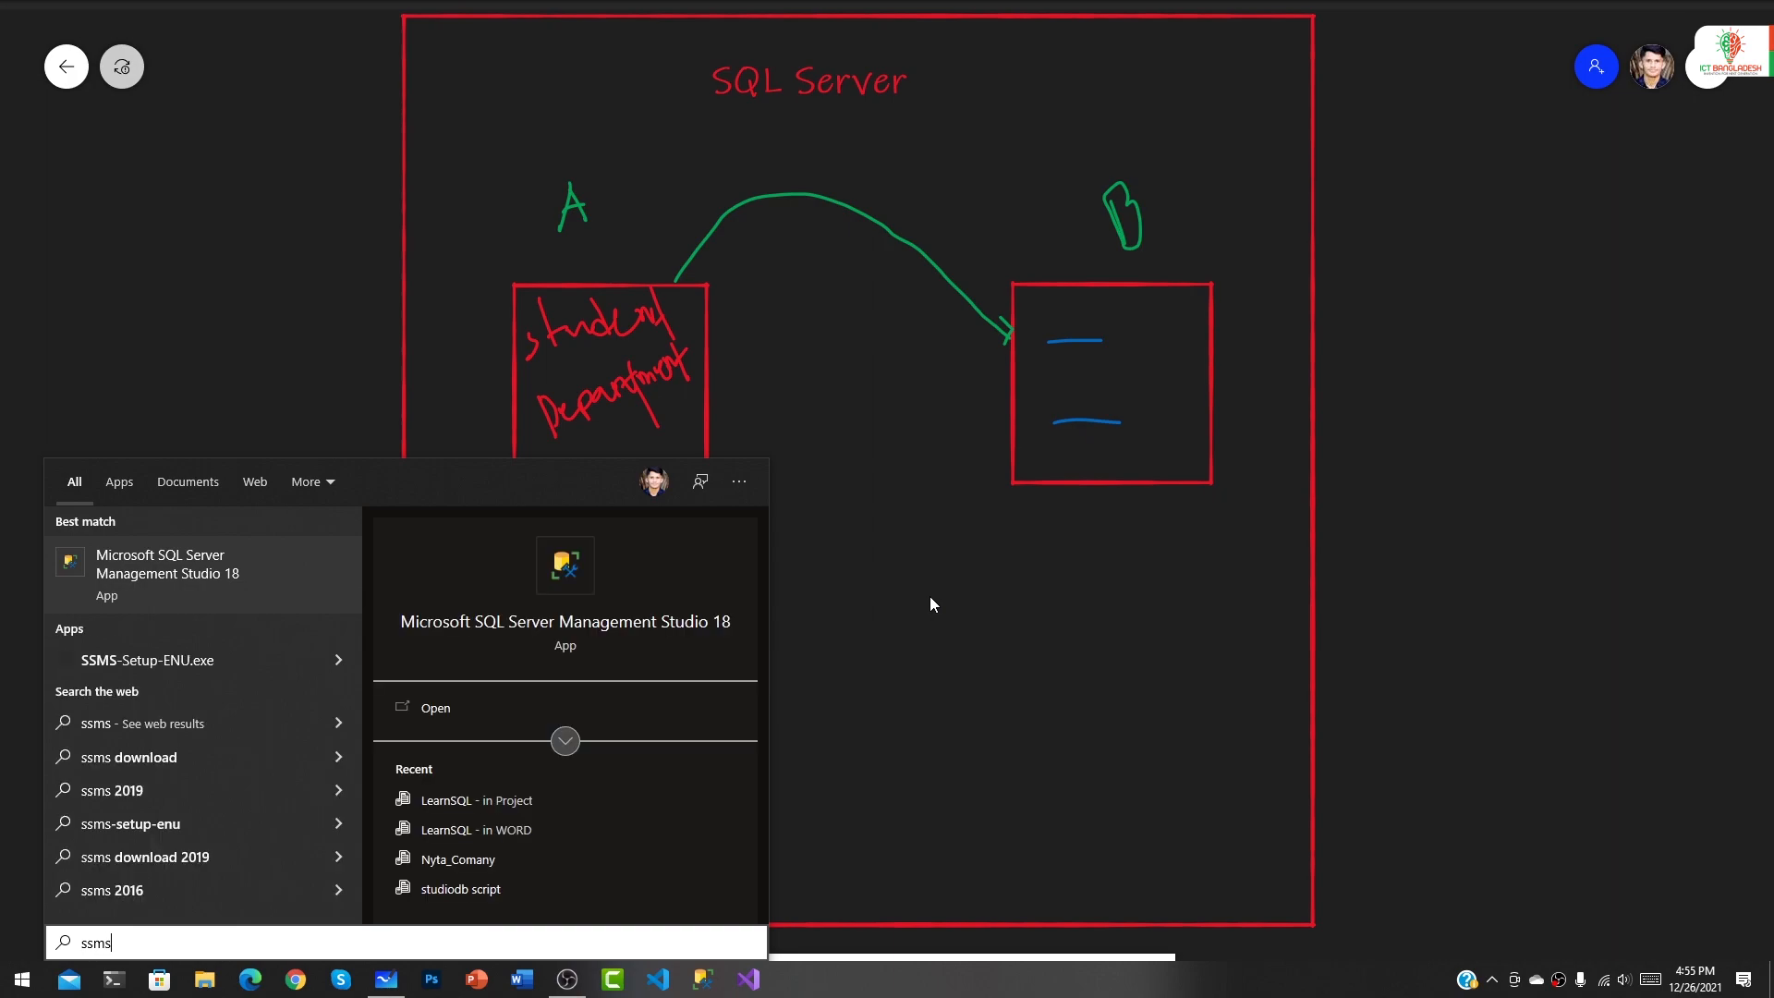
pyautogui.click(255, 592)
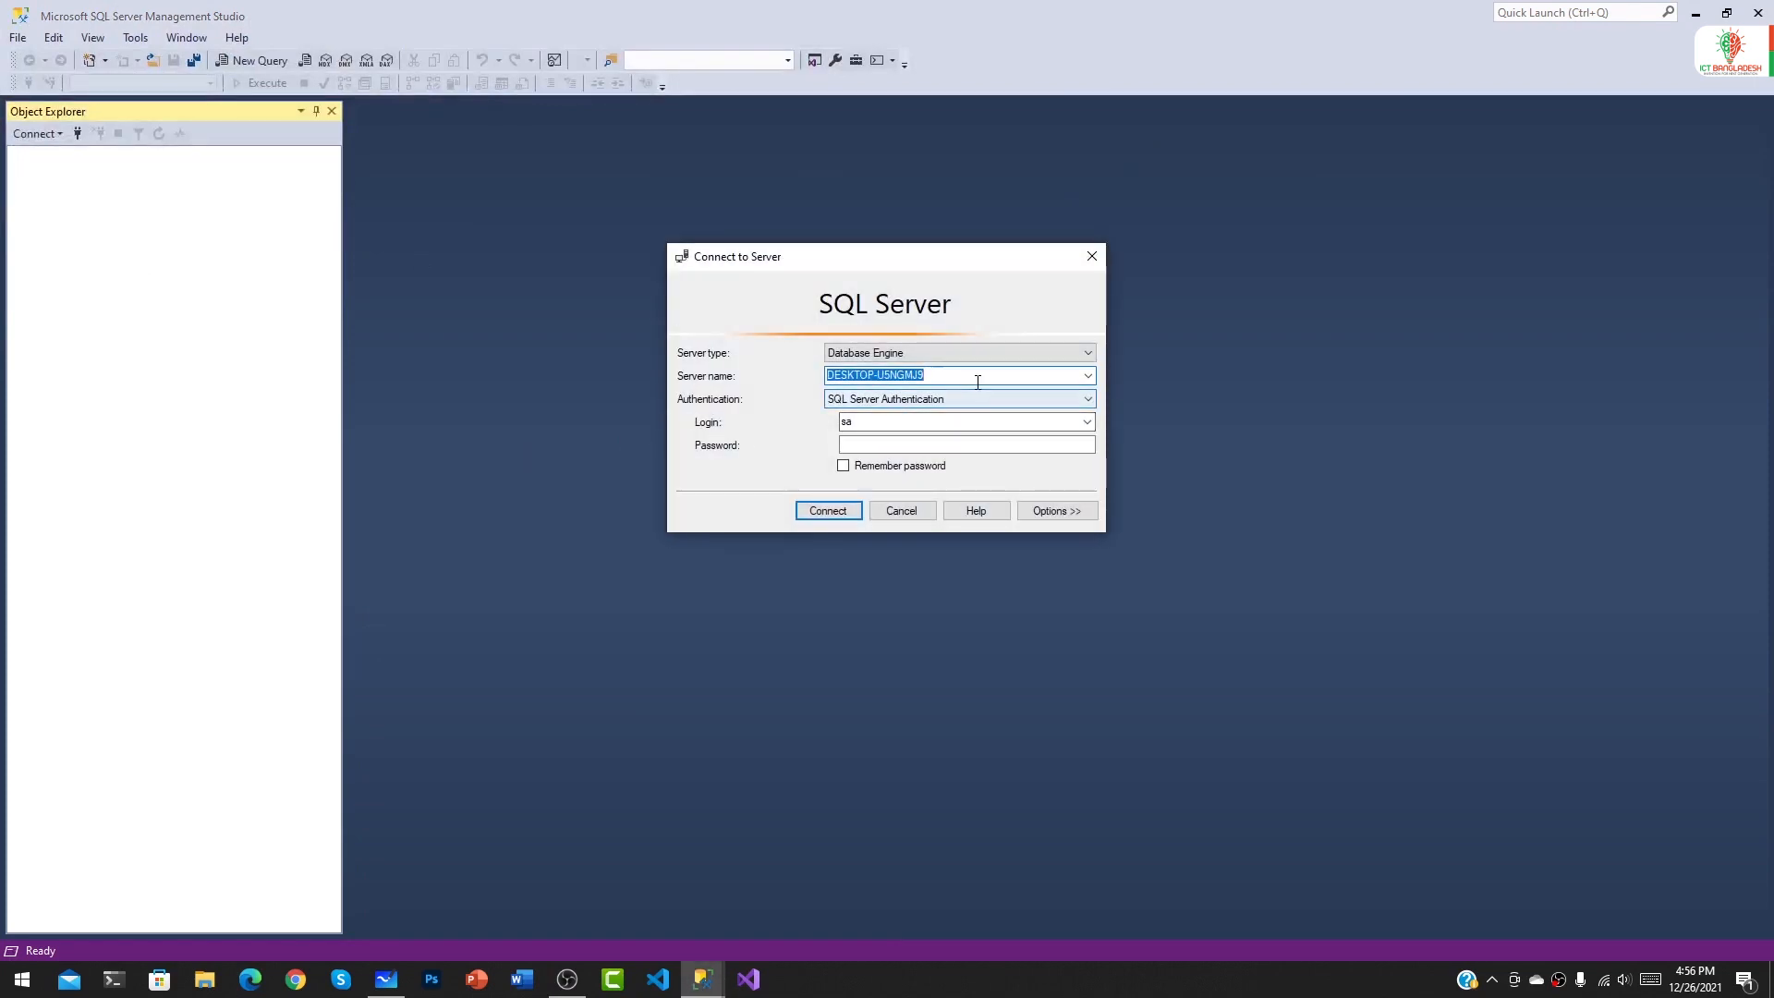
# Connect to the DESKTOP-U5NGMJ9 database engine with the sa login by entering the account password.
pyautogui.moveTo(977, 376); pyautogui.dragTo(824, 376)
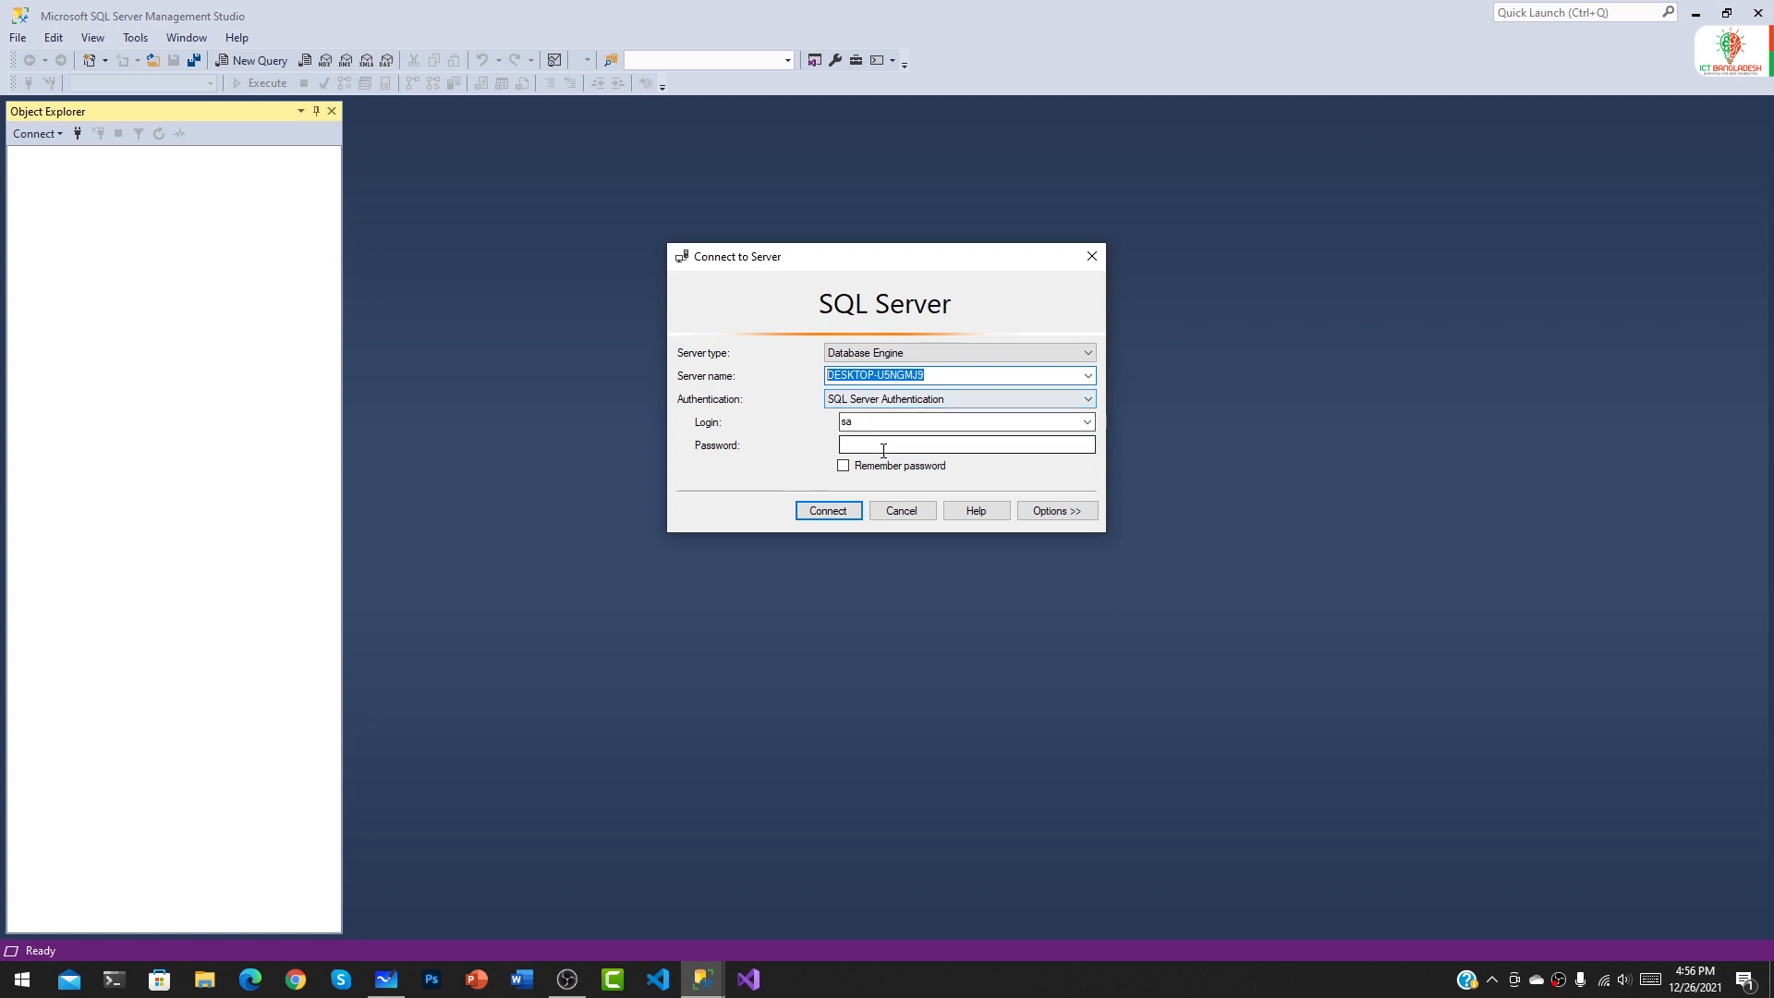
pyautogui.click(882, 447)
pyautogui.write('***')
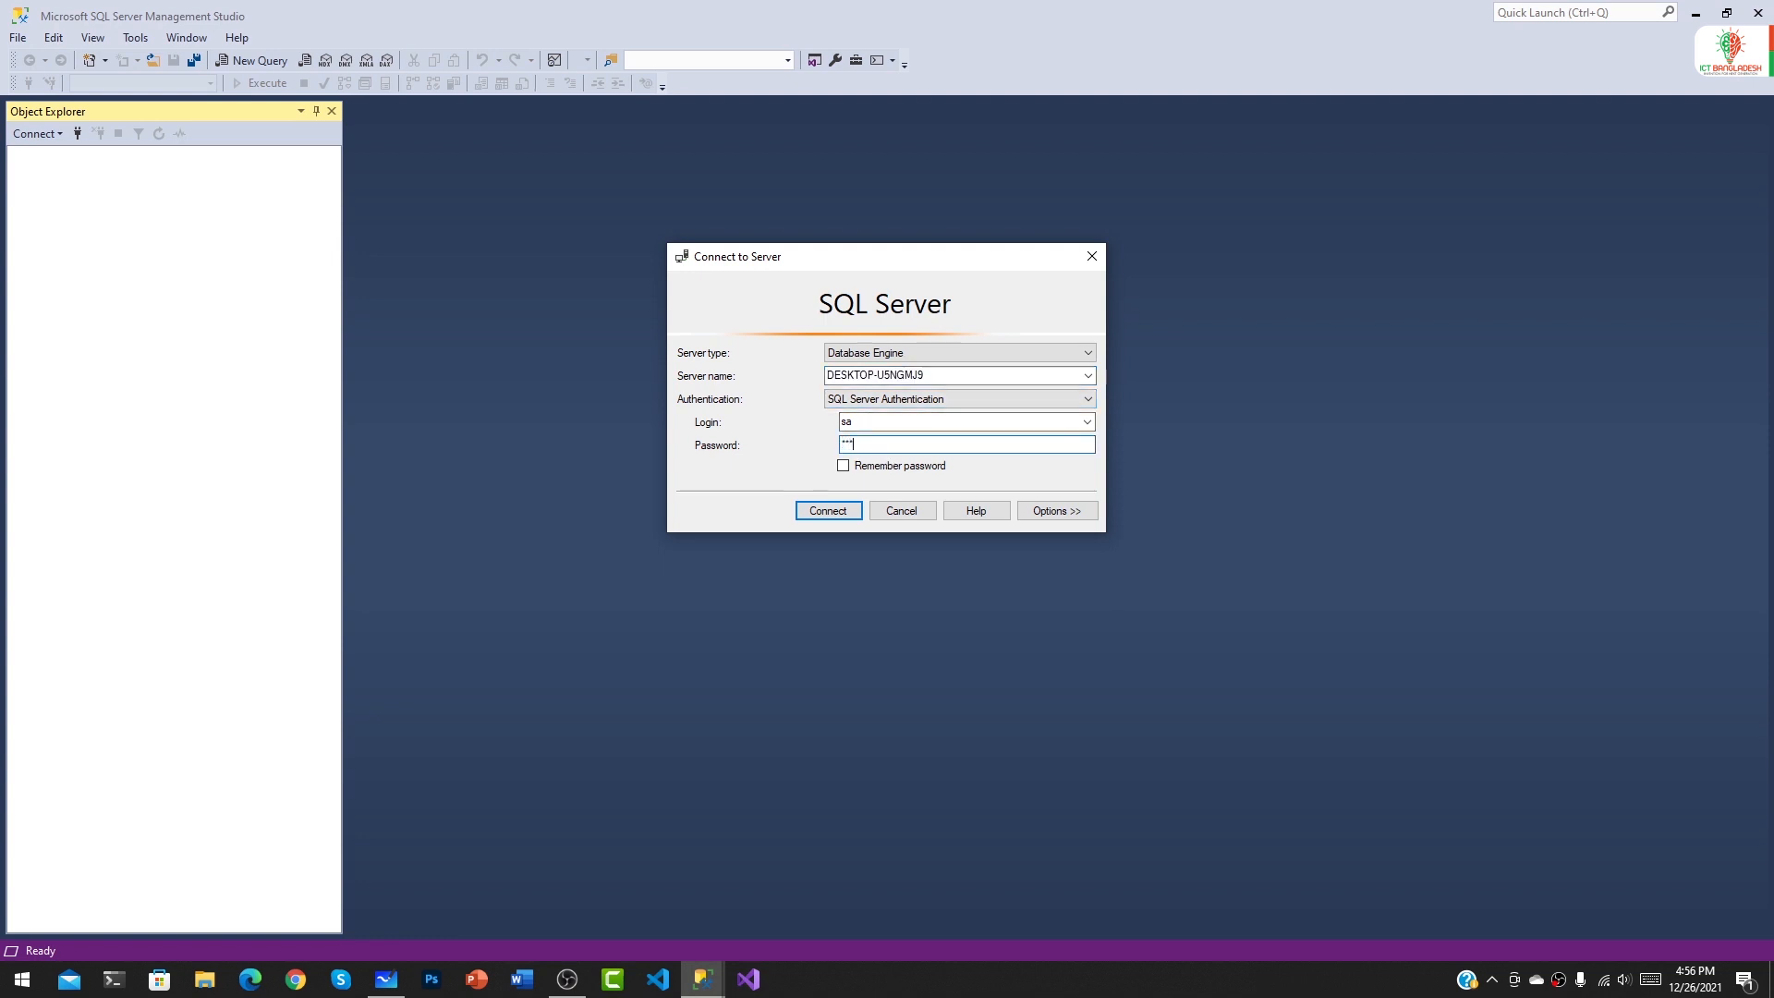
pyautogui.write('**')
pyautogui.click(832, 511)
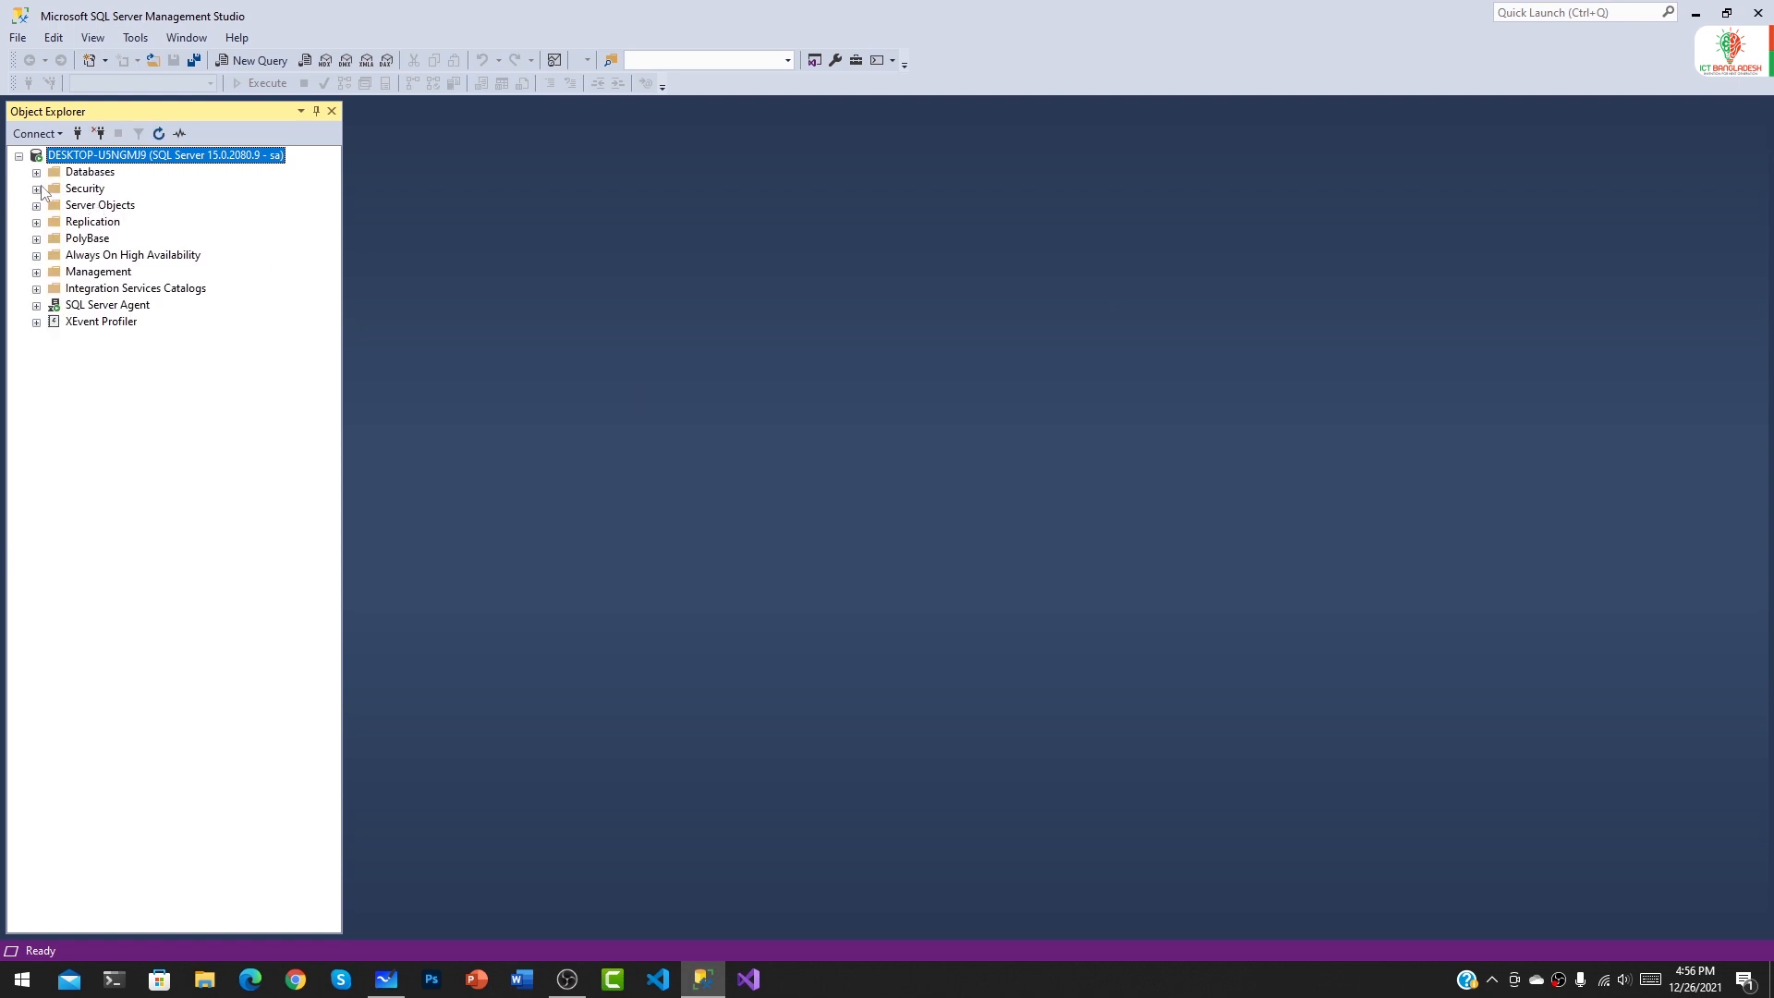
# Display the top 1000 rows of the dbo.SourceInformation table in SourceDatabase.
pyautogui.click(36, 172)
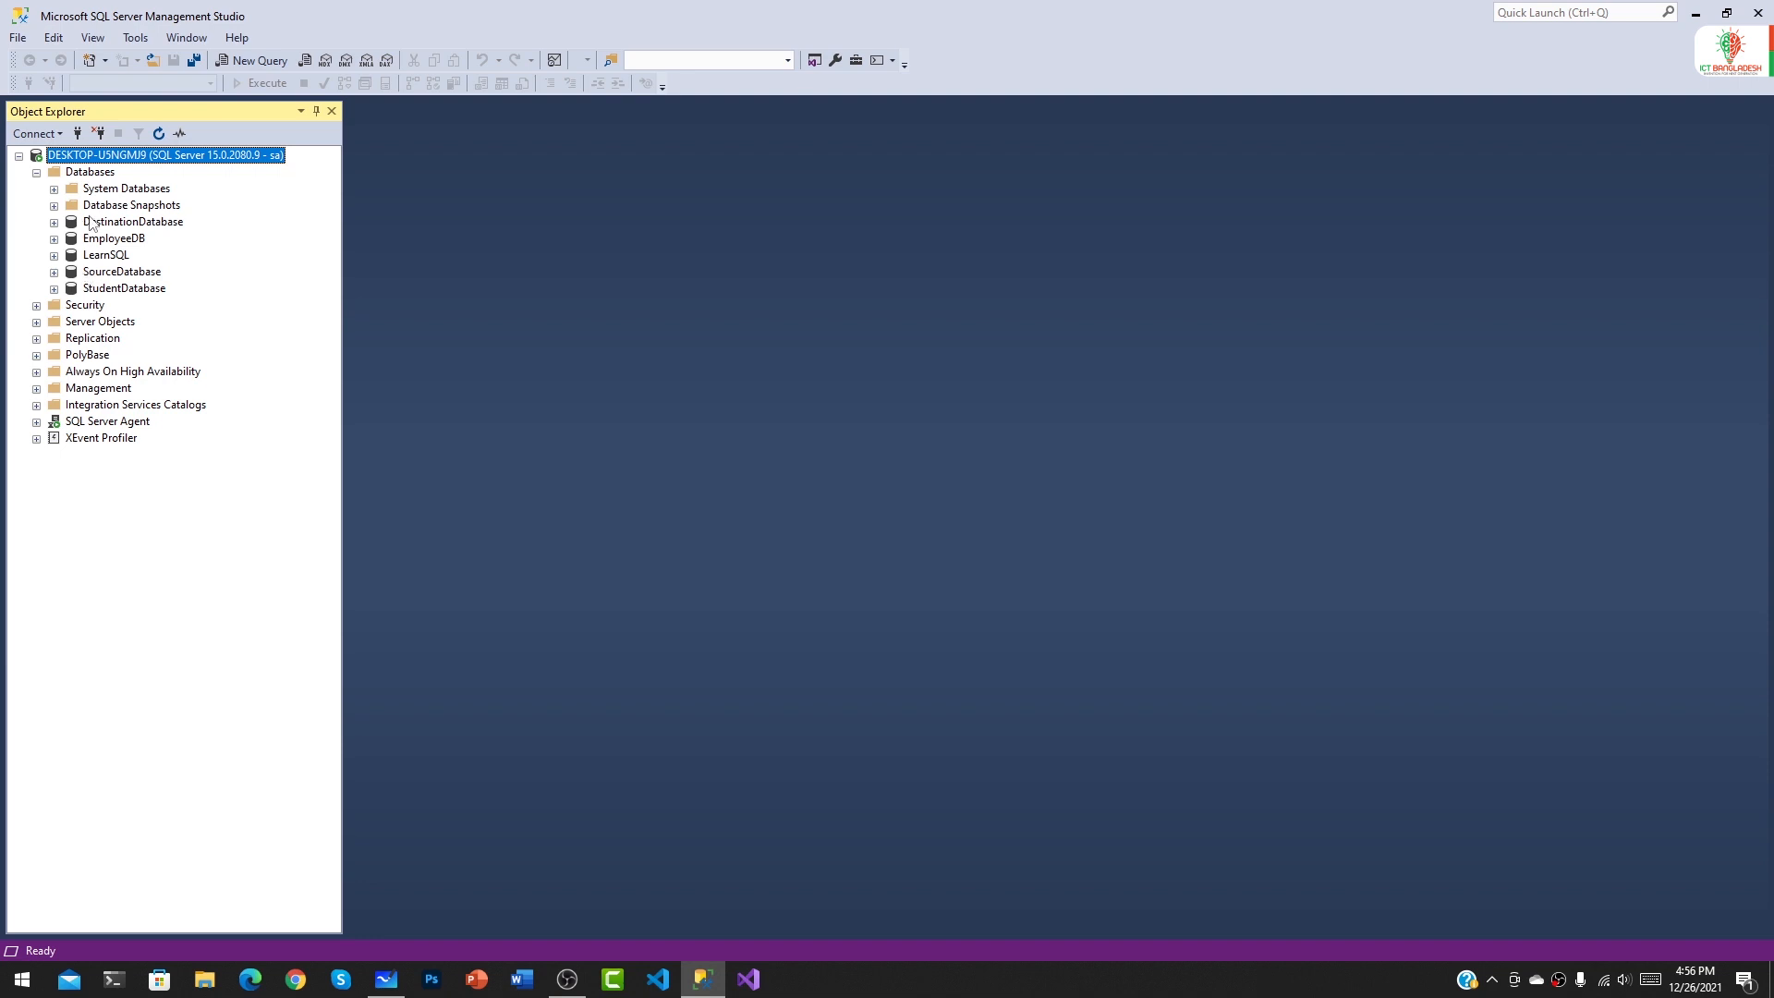
pyautogui.click(54, 273)
pyautogui.click(72, 306)
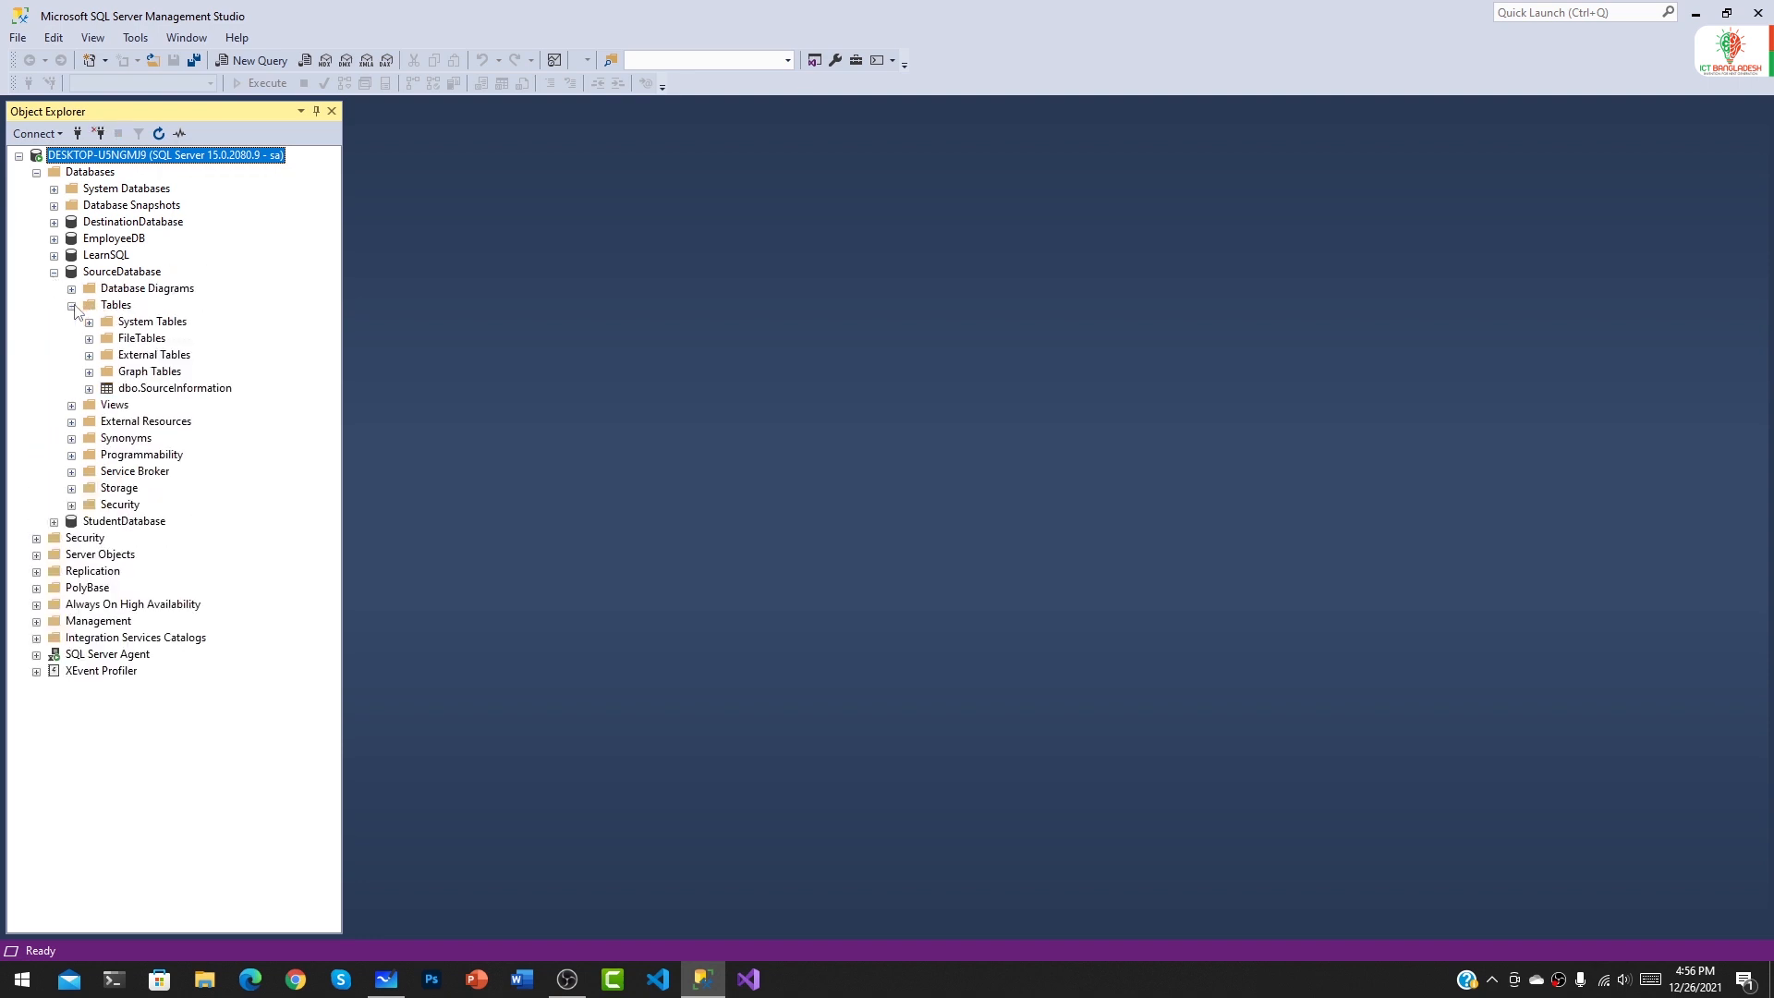
pyautogui.click(141, 389)
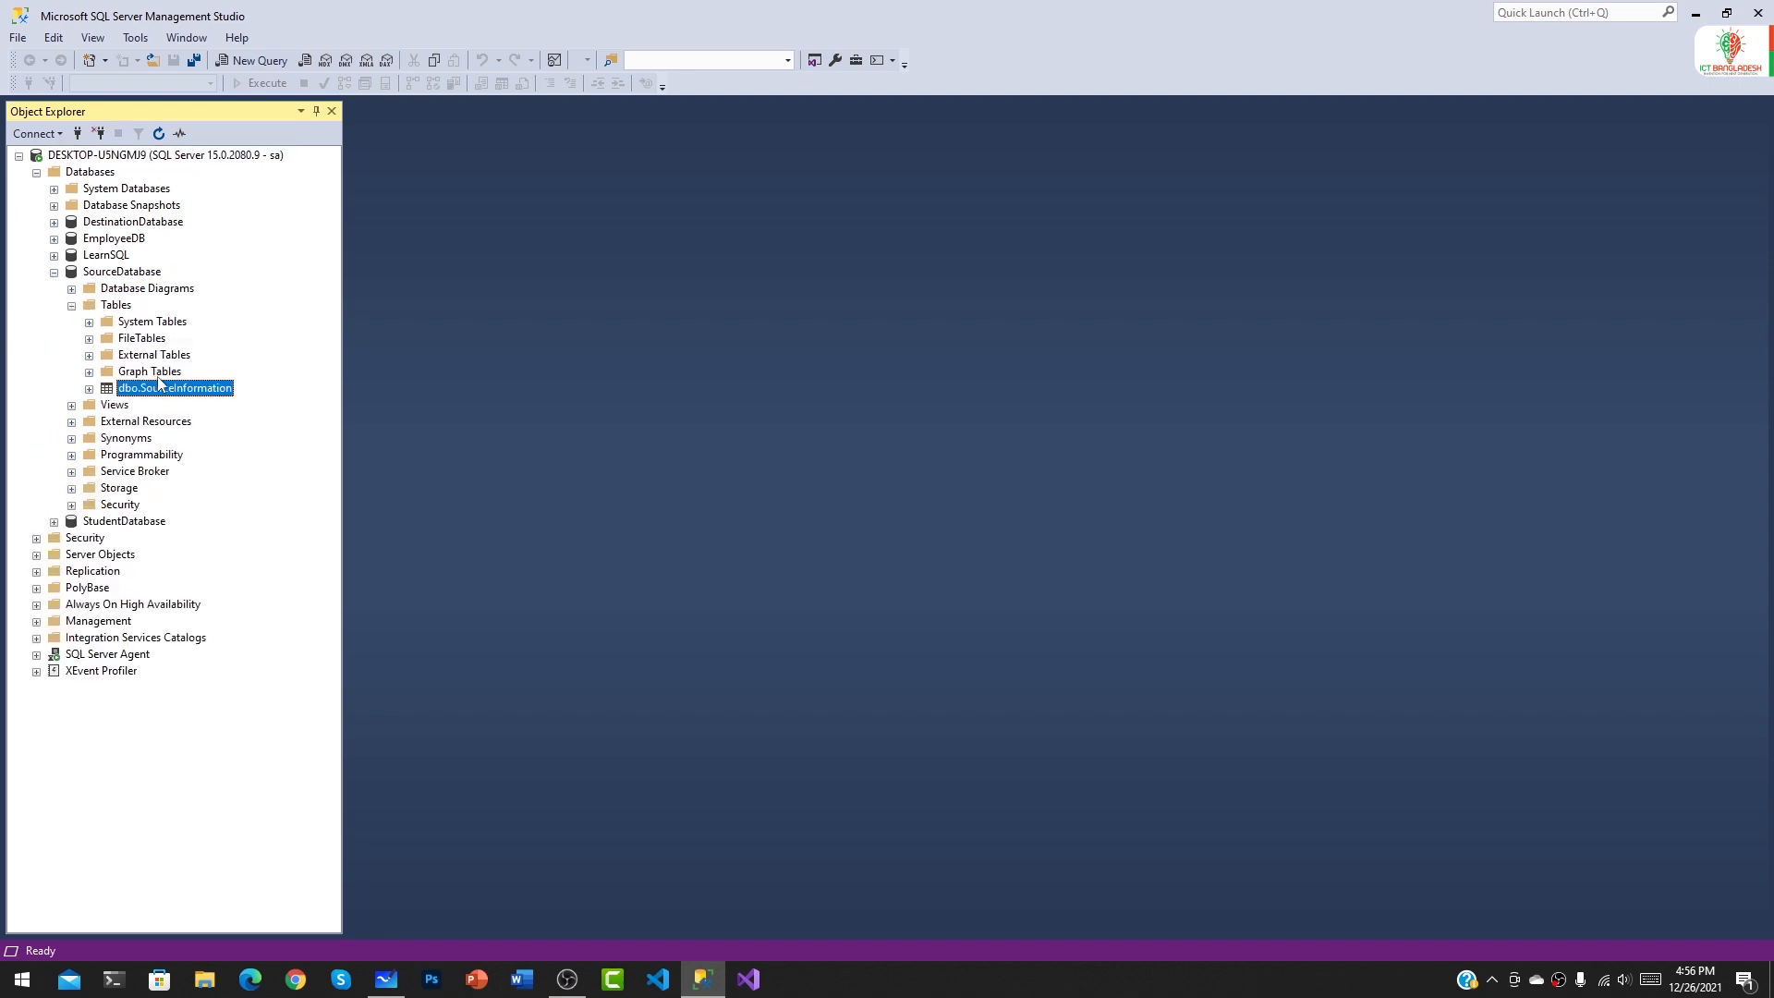
pyautogui.rightClick(158, 390)
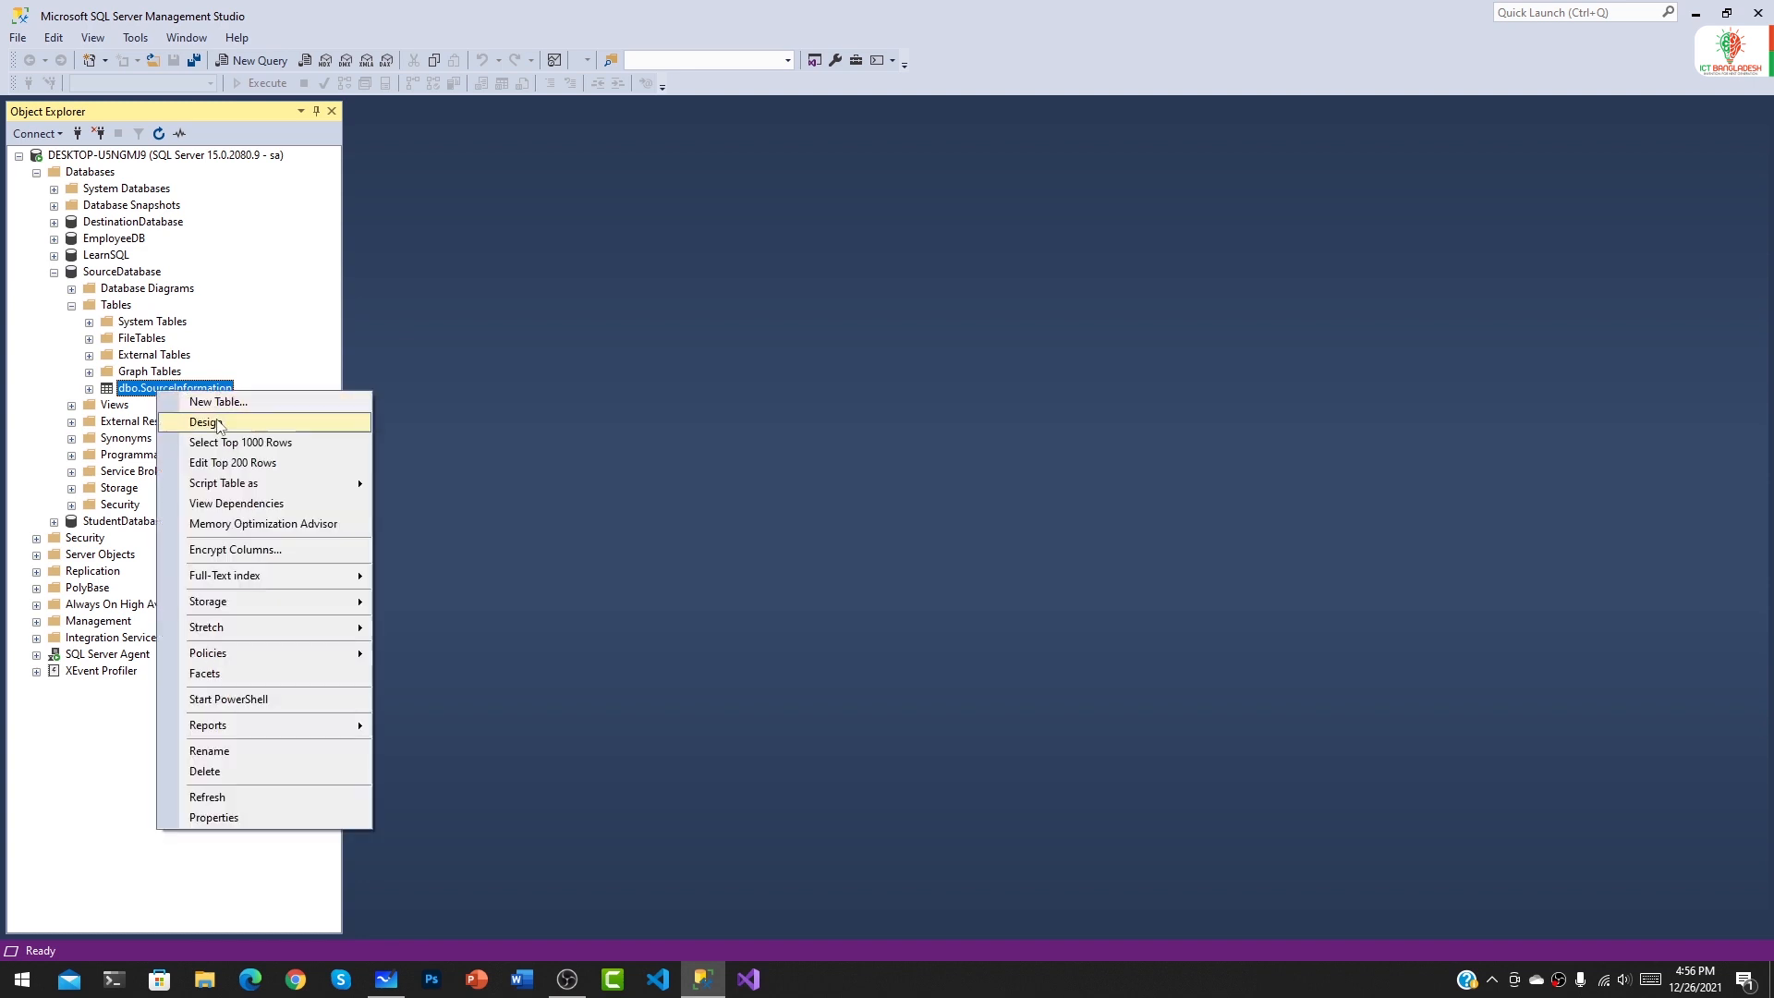
pyautogui.click(223, 443)
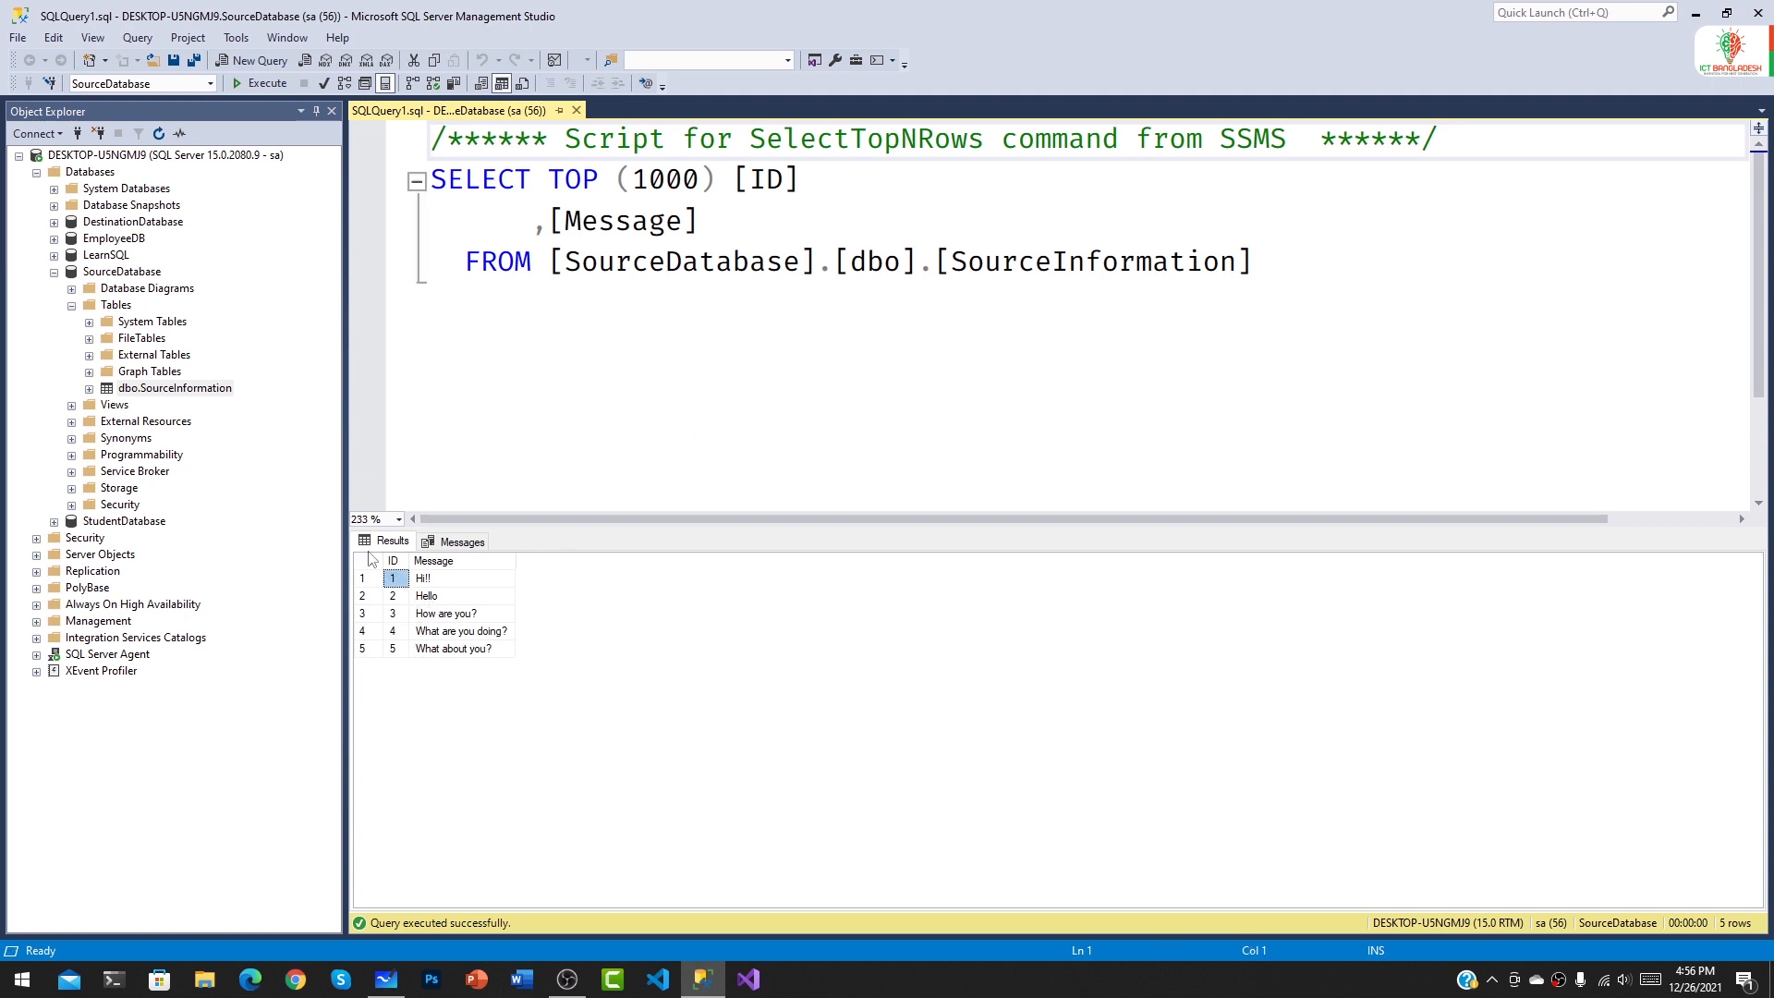
# Compare the tables in DestinationDatabase with those in SourceDatabase, then collapse both databases.
pyautogui.click(53, 272)
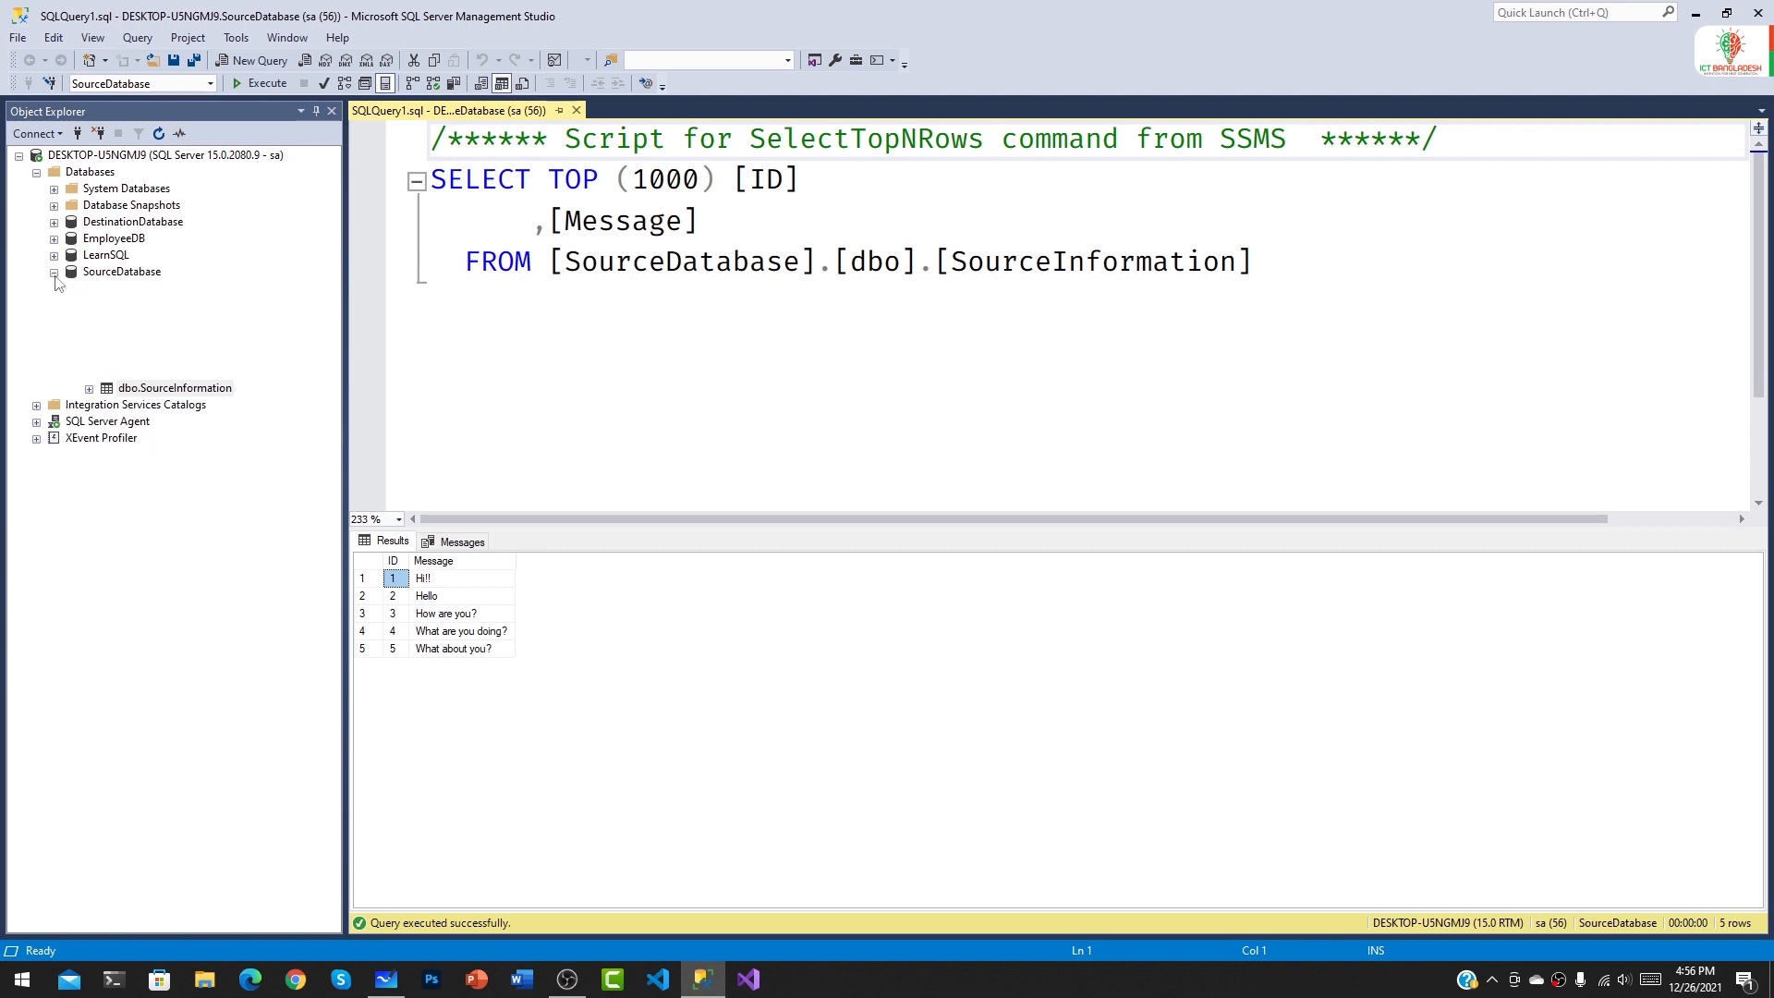
pyautogui.click(53, 223)
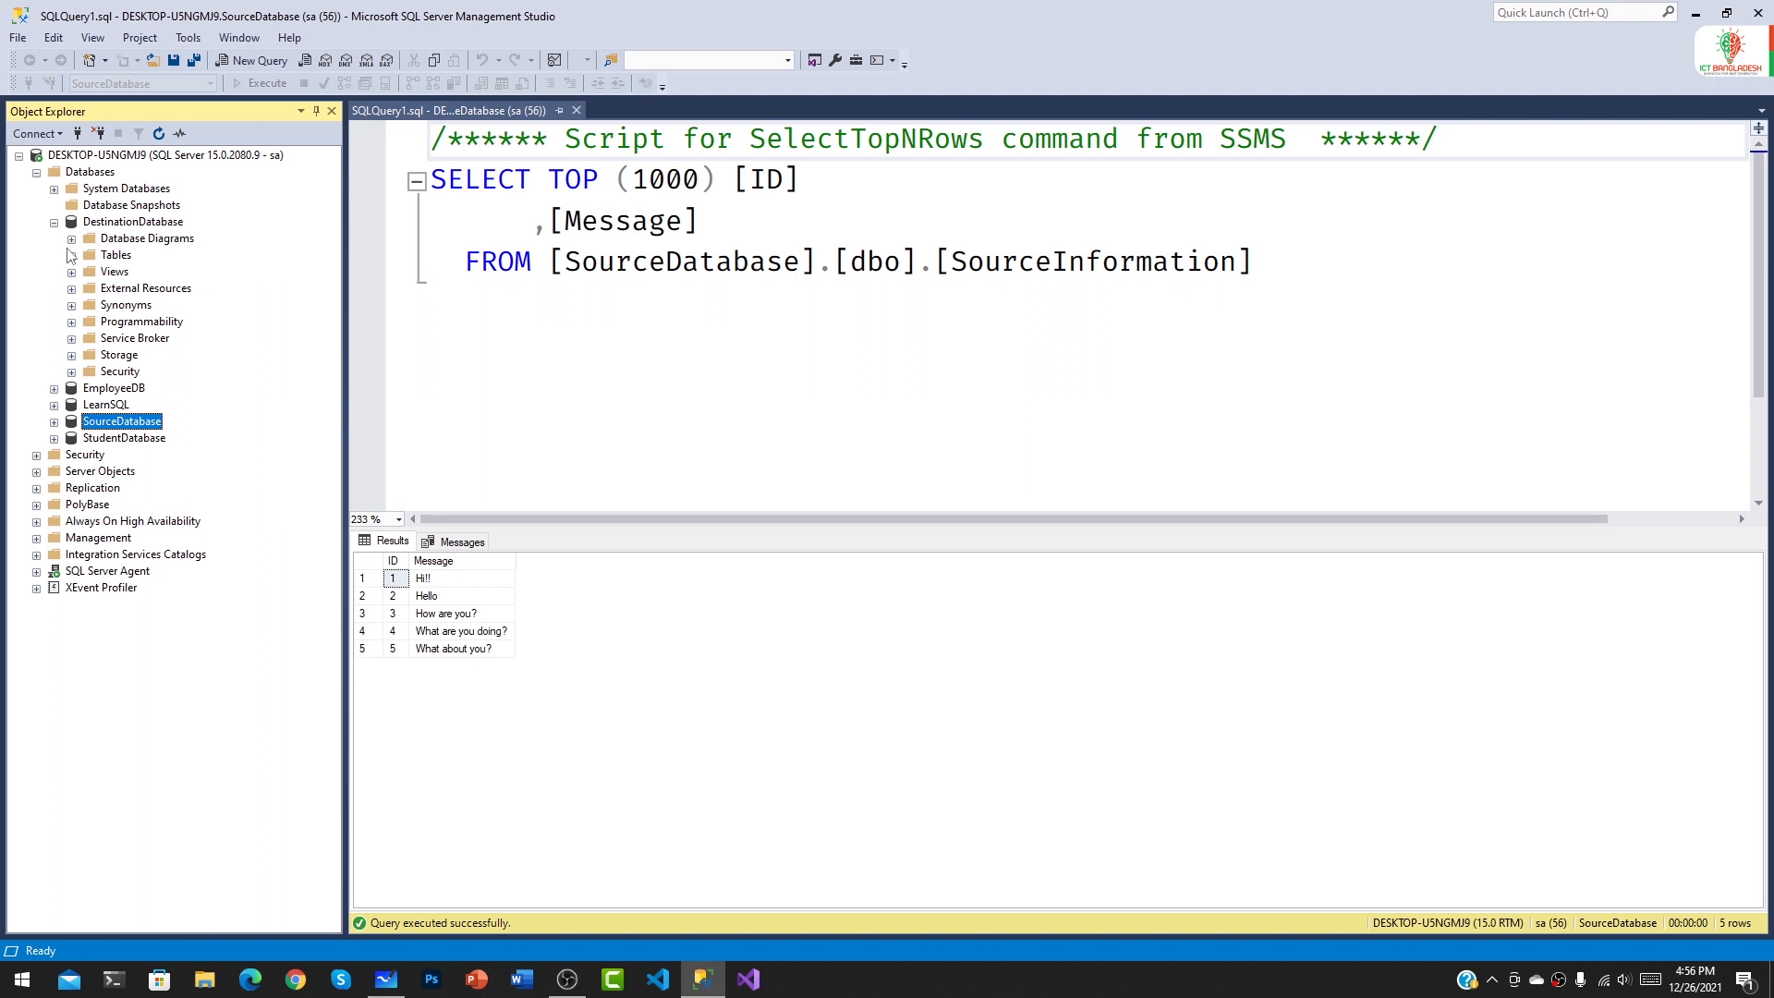
pyautogui.click(72, 256)
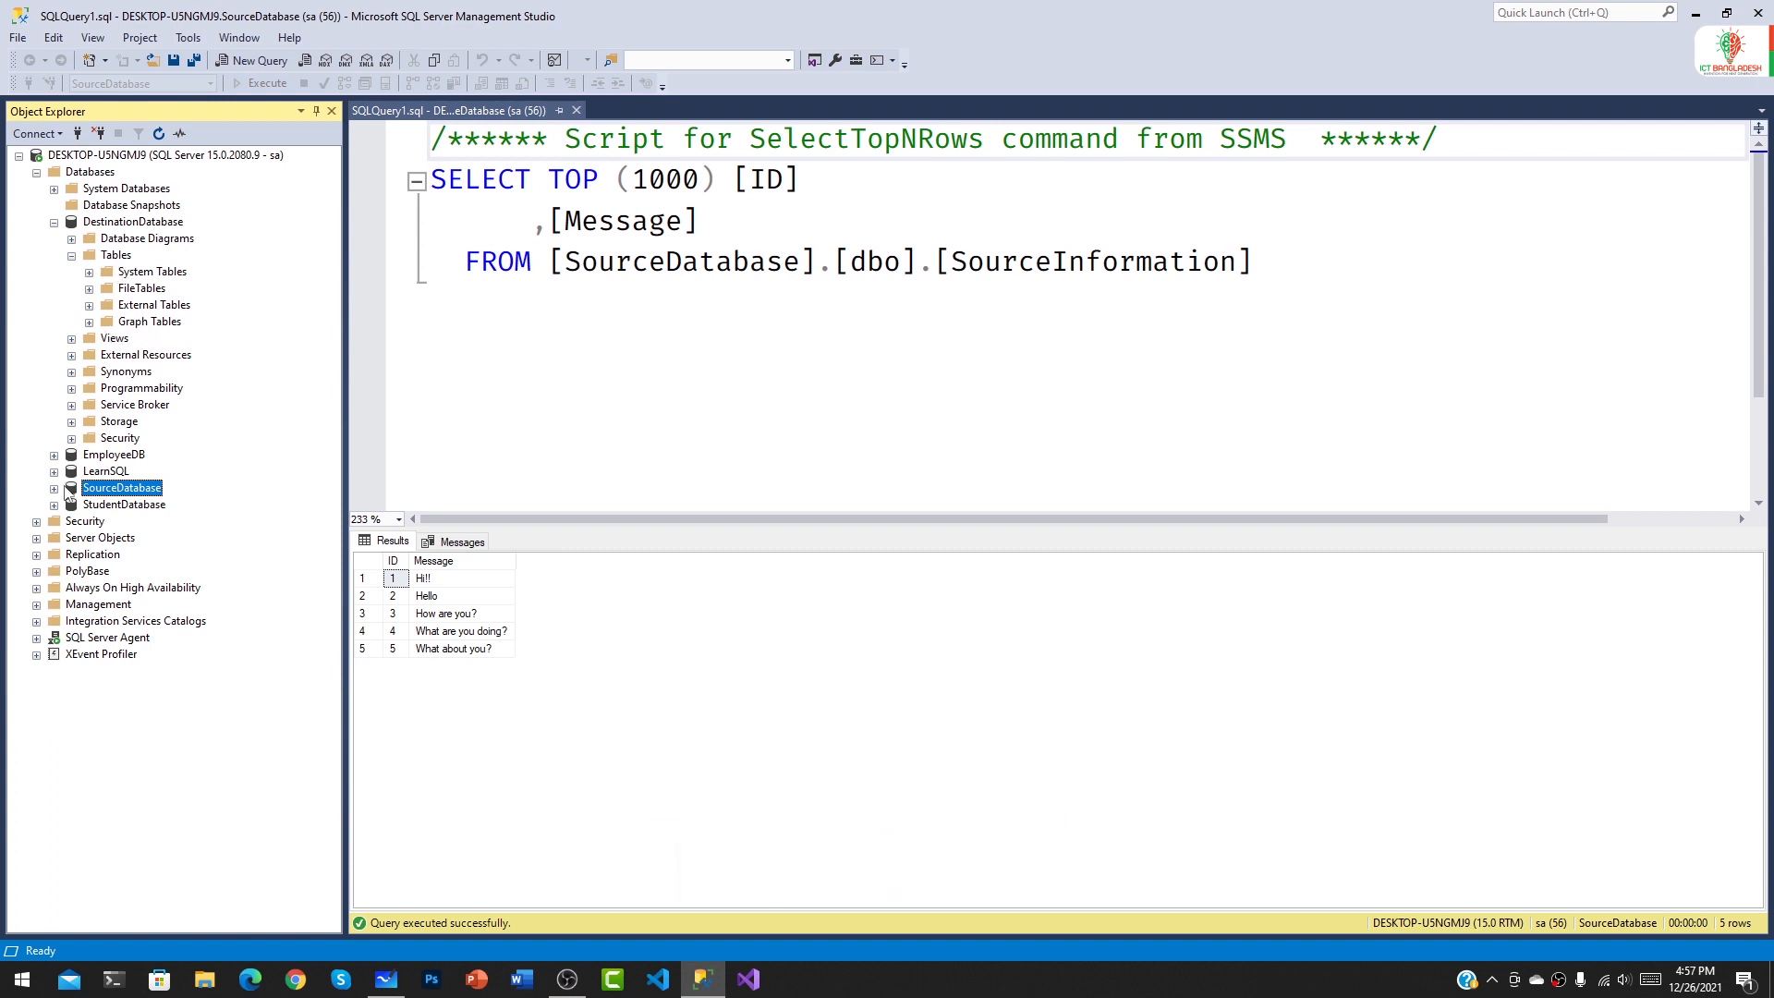
pyautogui.click(54, 488)
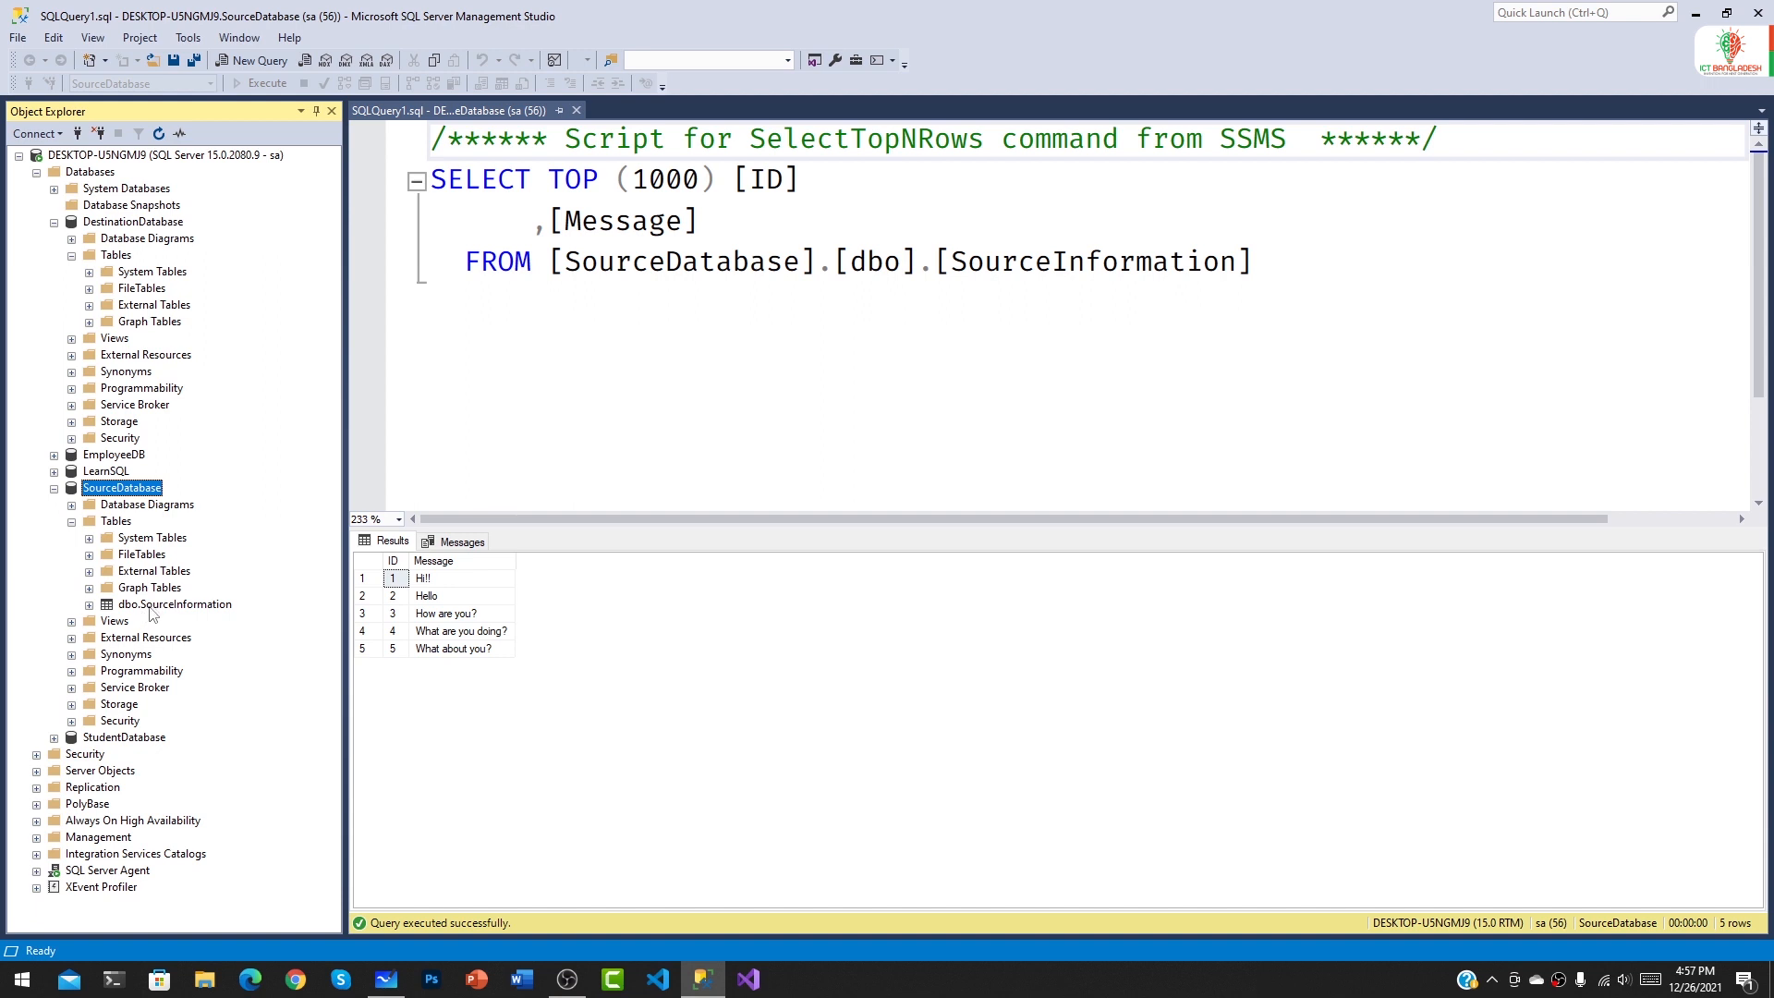
pyautogui.click(54, 221)
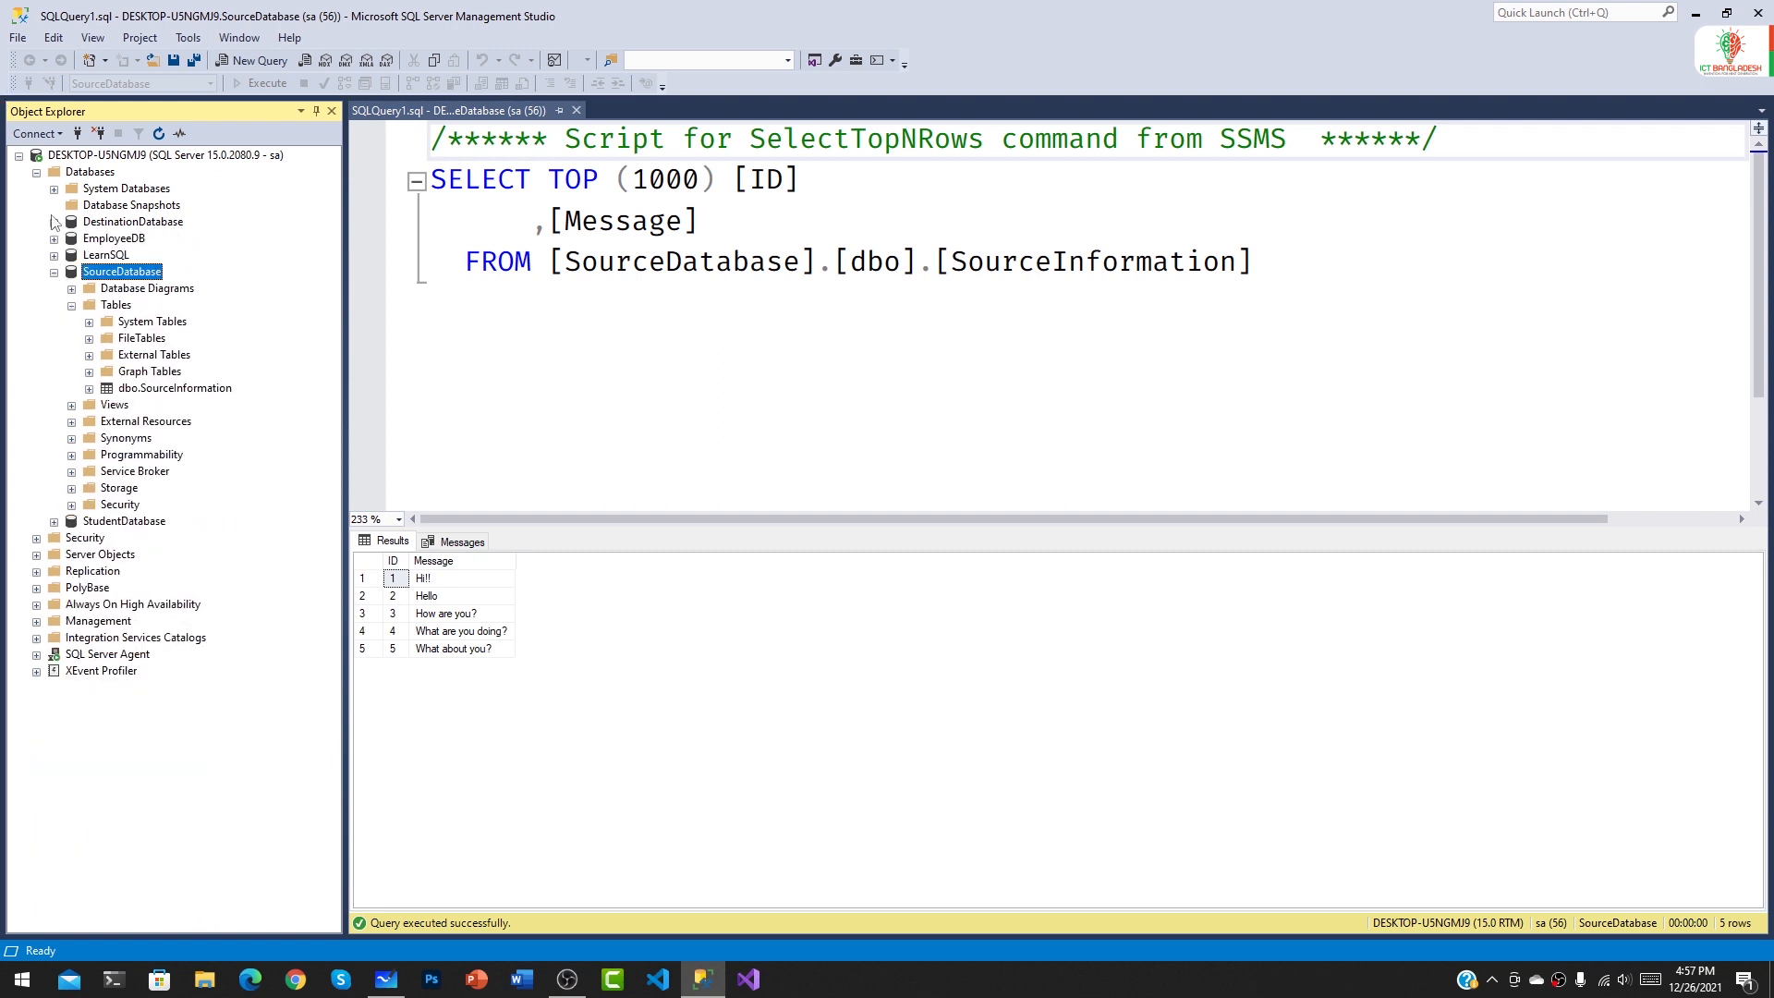
pyautogui.click(54, 273)
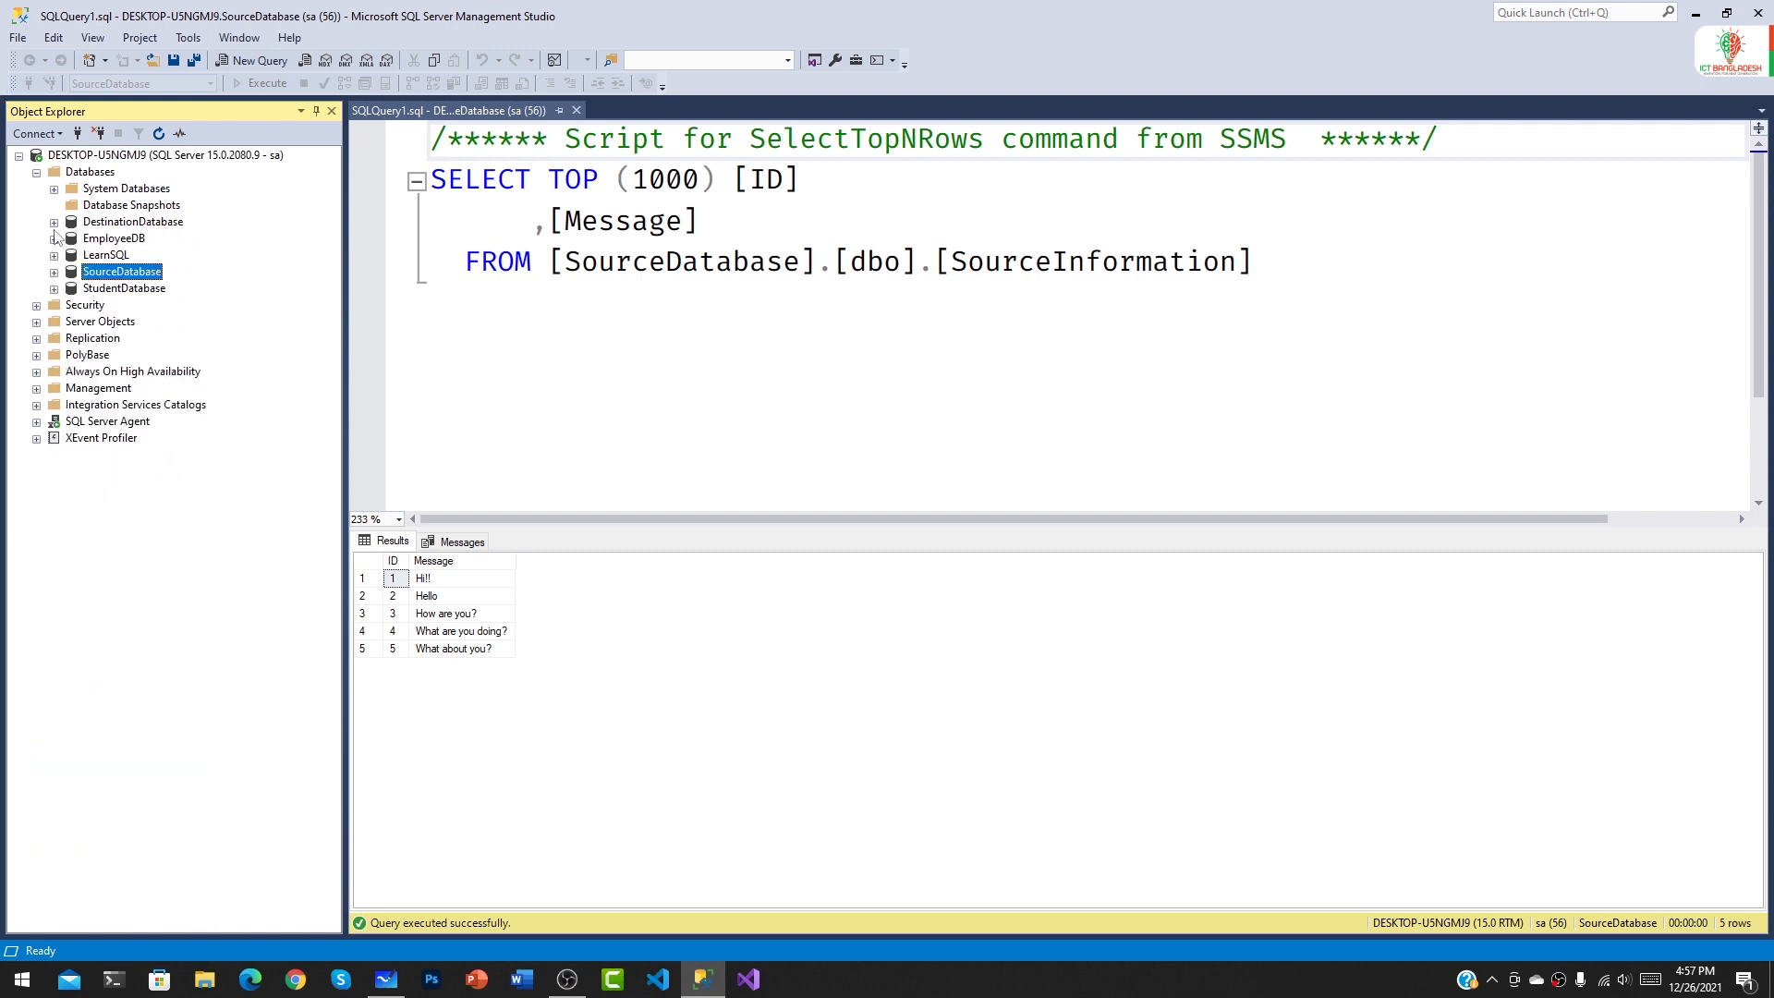
# Start the Export Data task for SourceDatabase and proceed past the wizard's welcome page.
pyautogui.rightClick(92, 275)
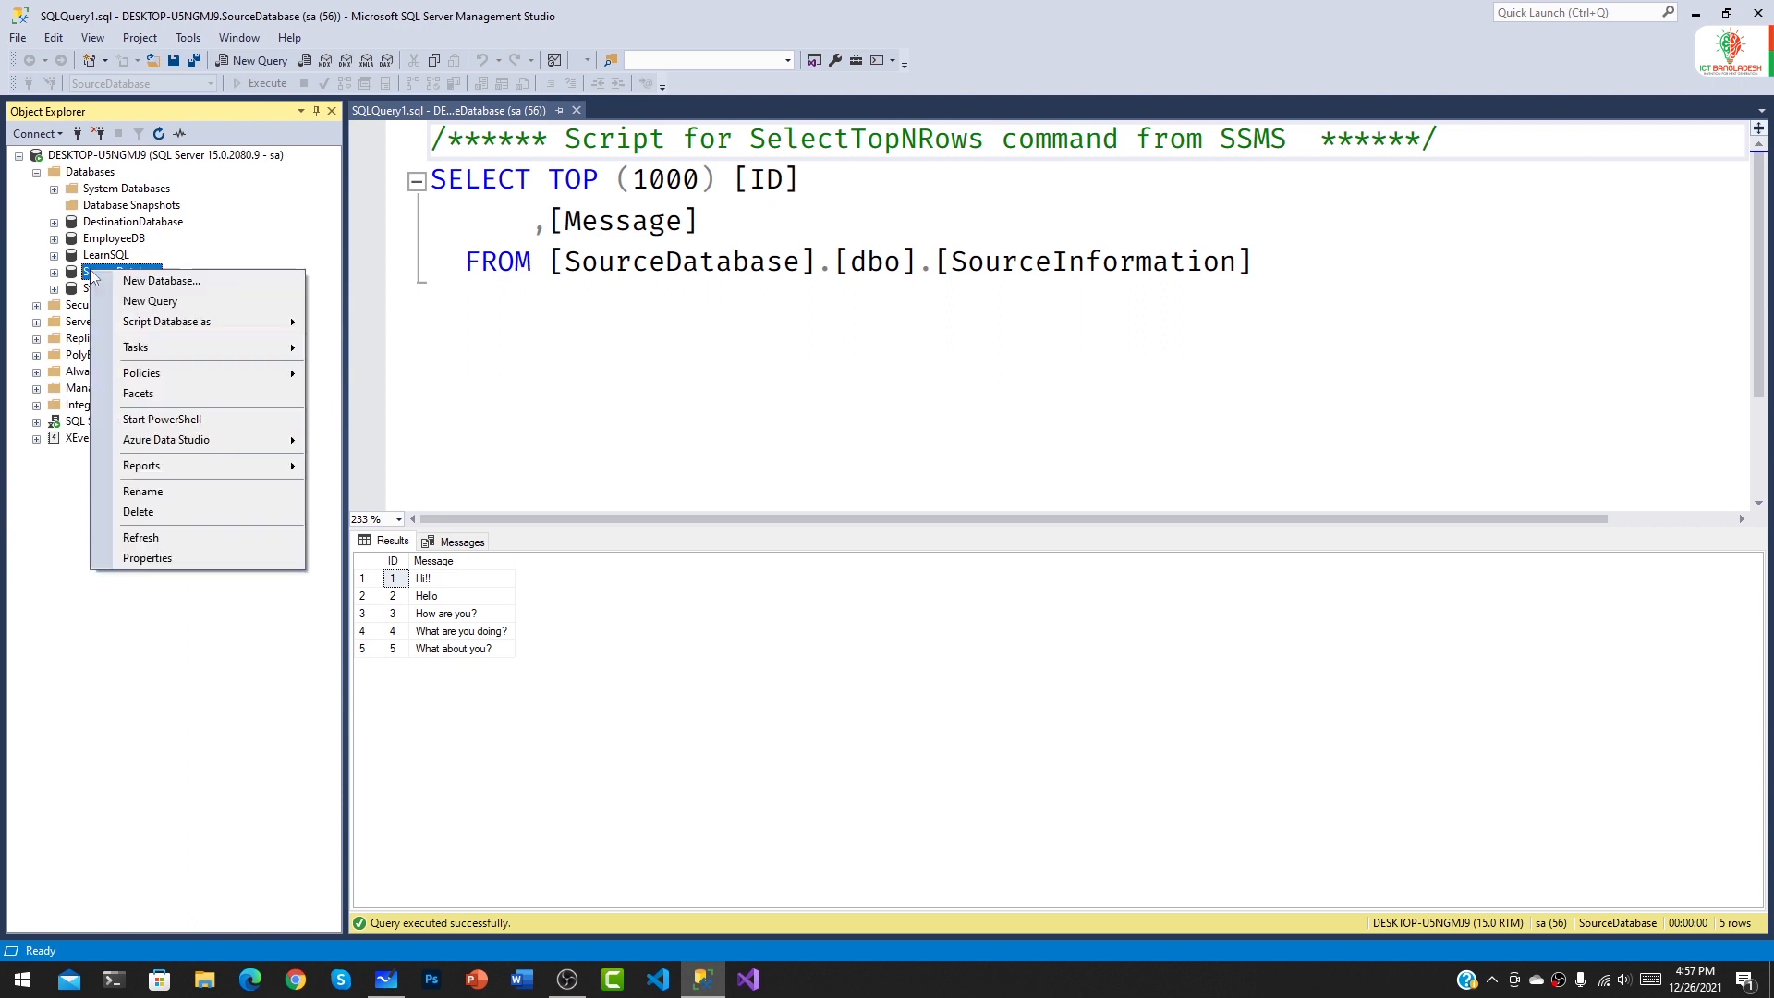
pyautogui.moveTo(155, 351)
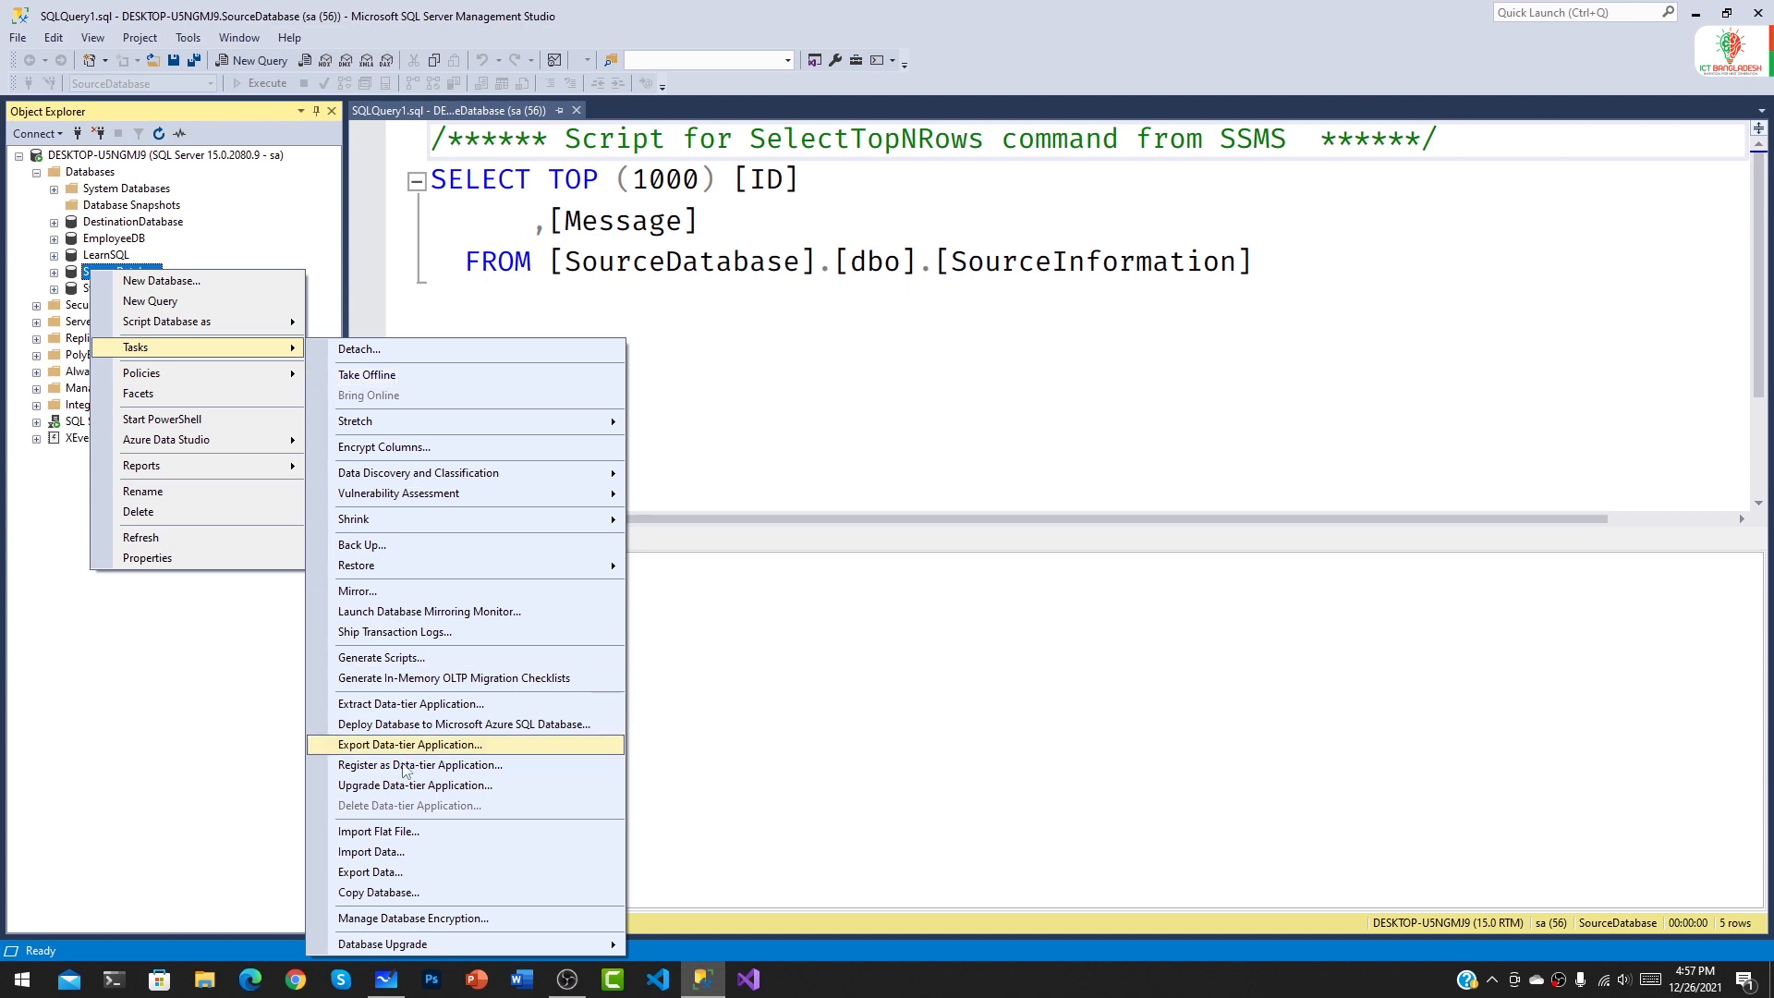
pyautogui.click(410, 874)
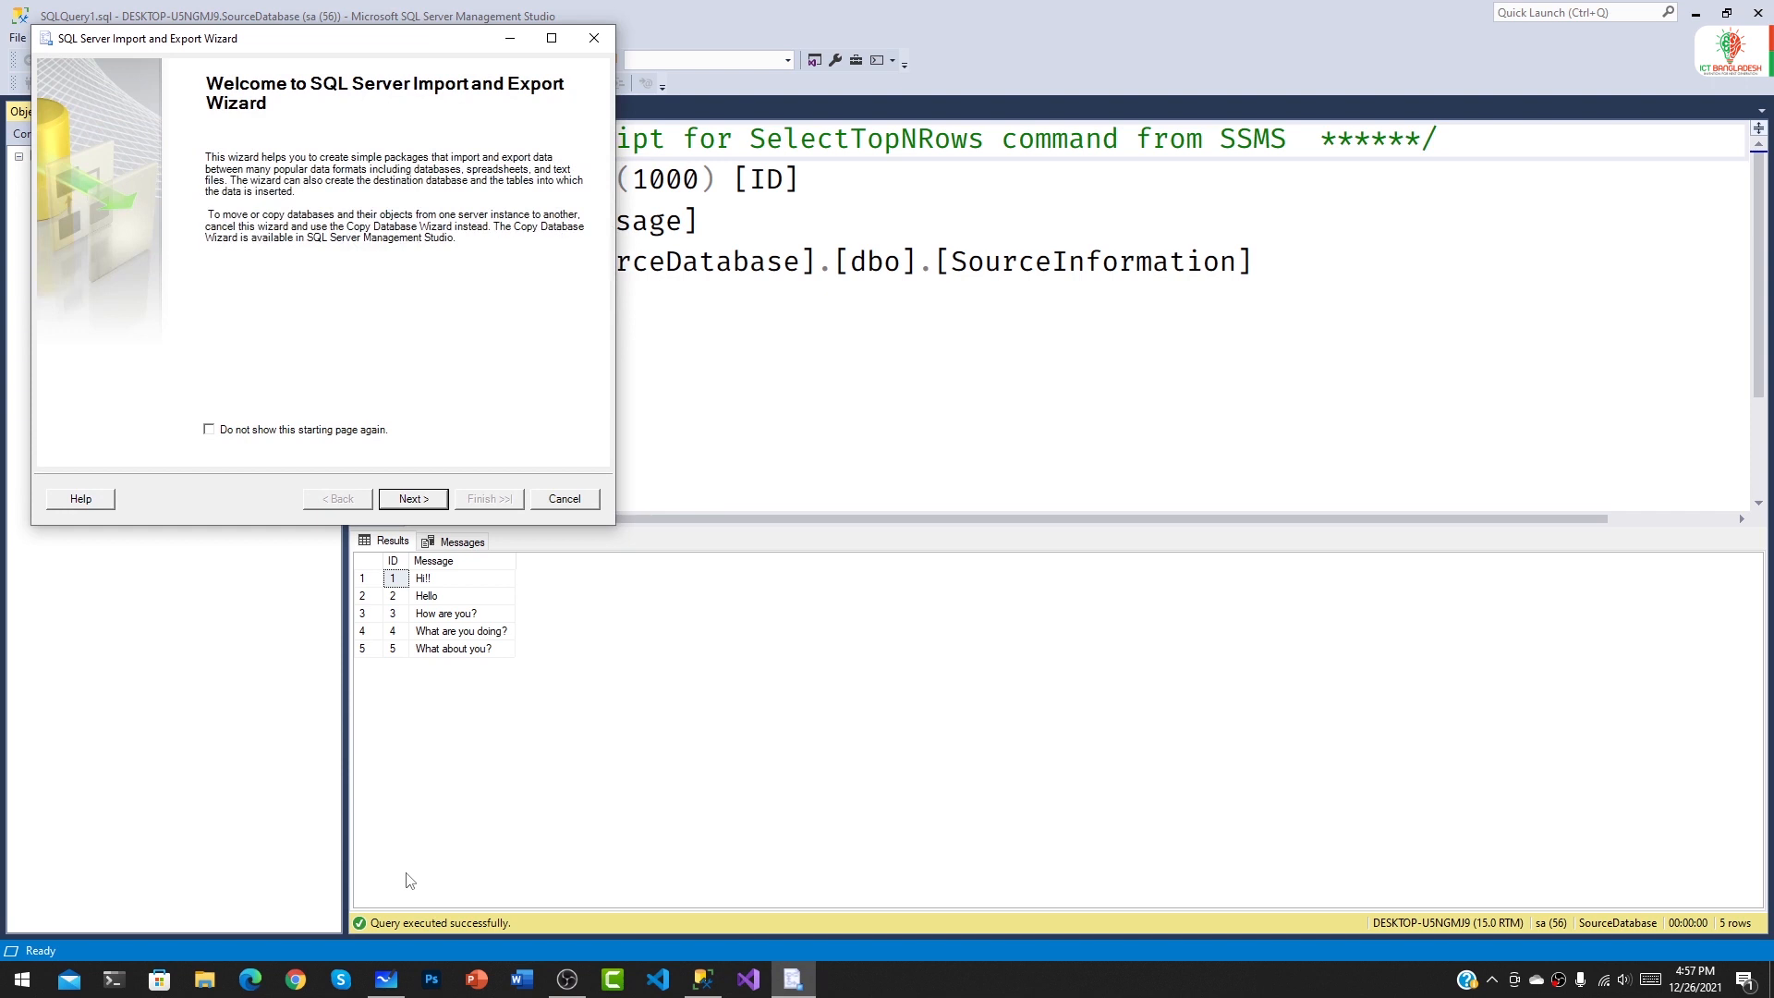
pyautogui.moveTo(234, 46); pyautogui.dragTo(828, 226)
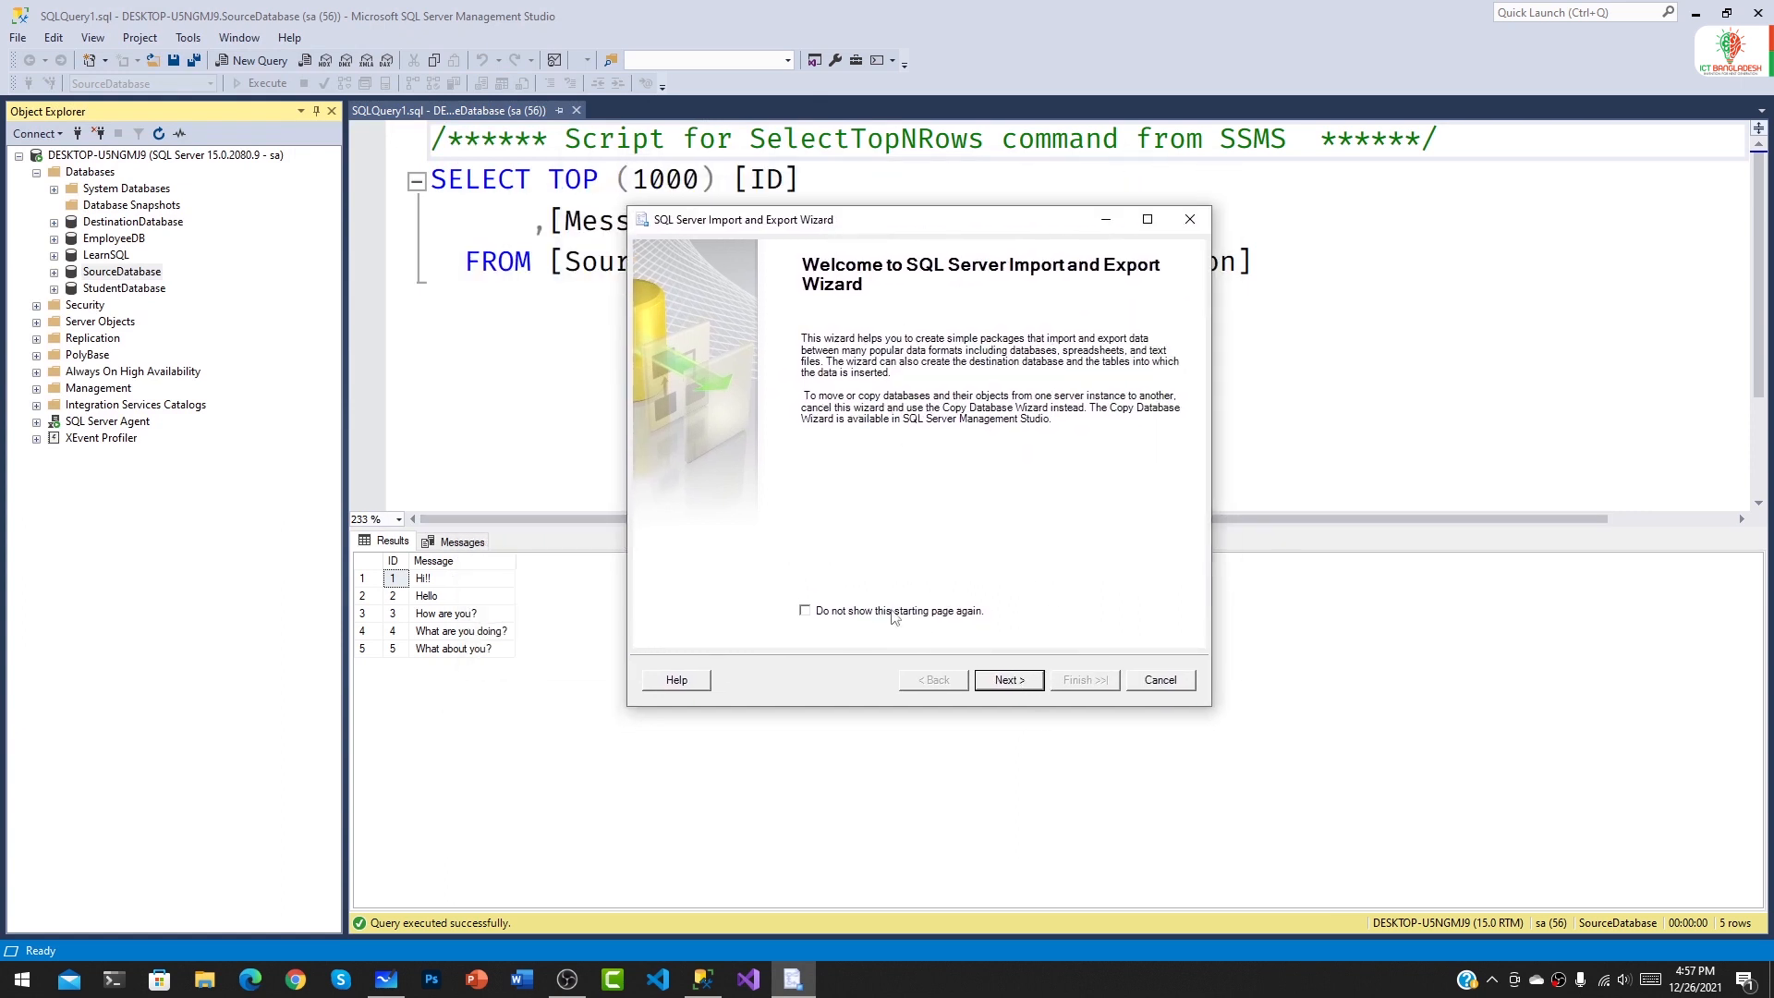
pyautogui.click(1010, 680)
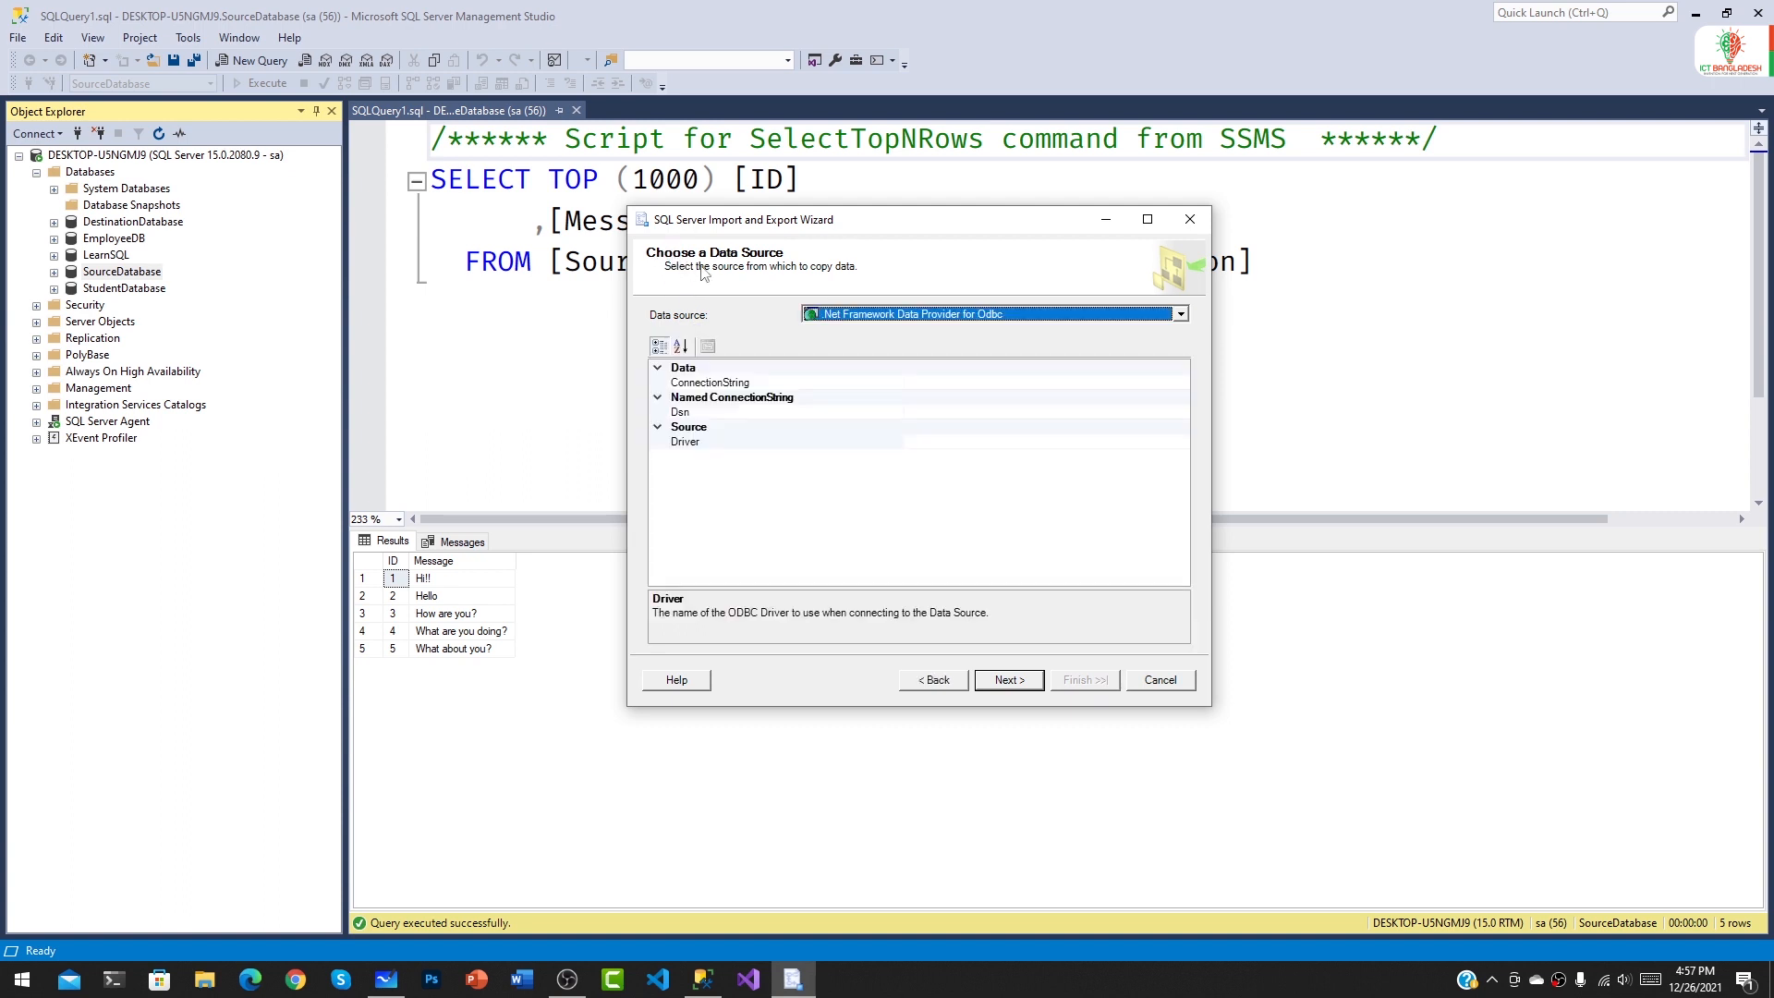
# Set the data source to Microsoft OLE DB Provider for SQL Server and check the server list, keeping DESKTOP-U5NGMJ9.
pyautogui.click(825, 319)
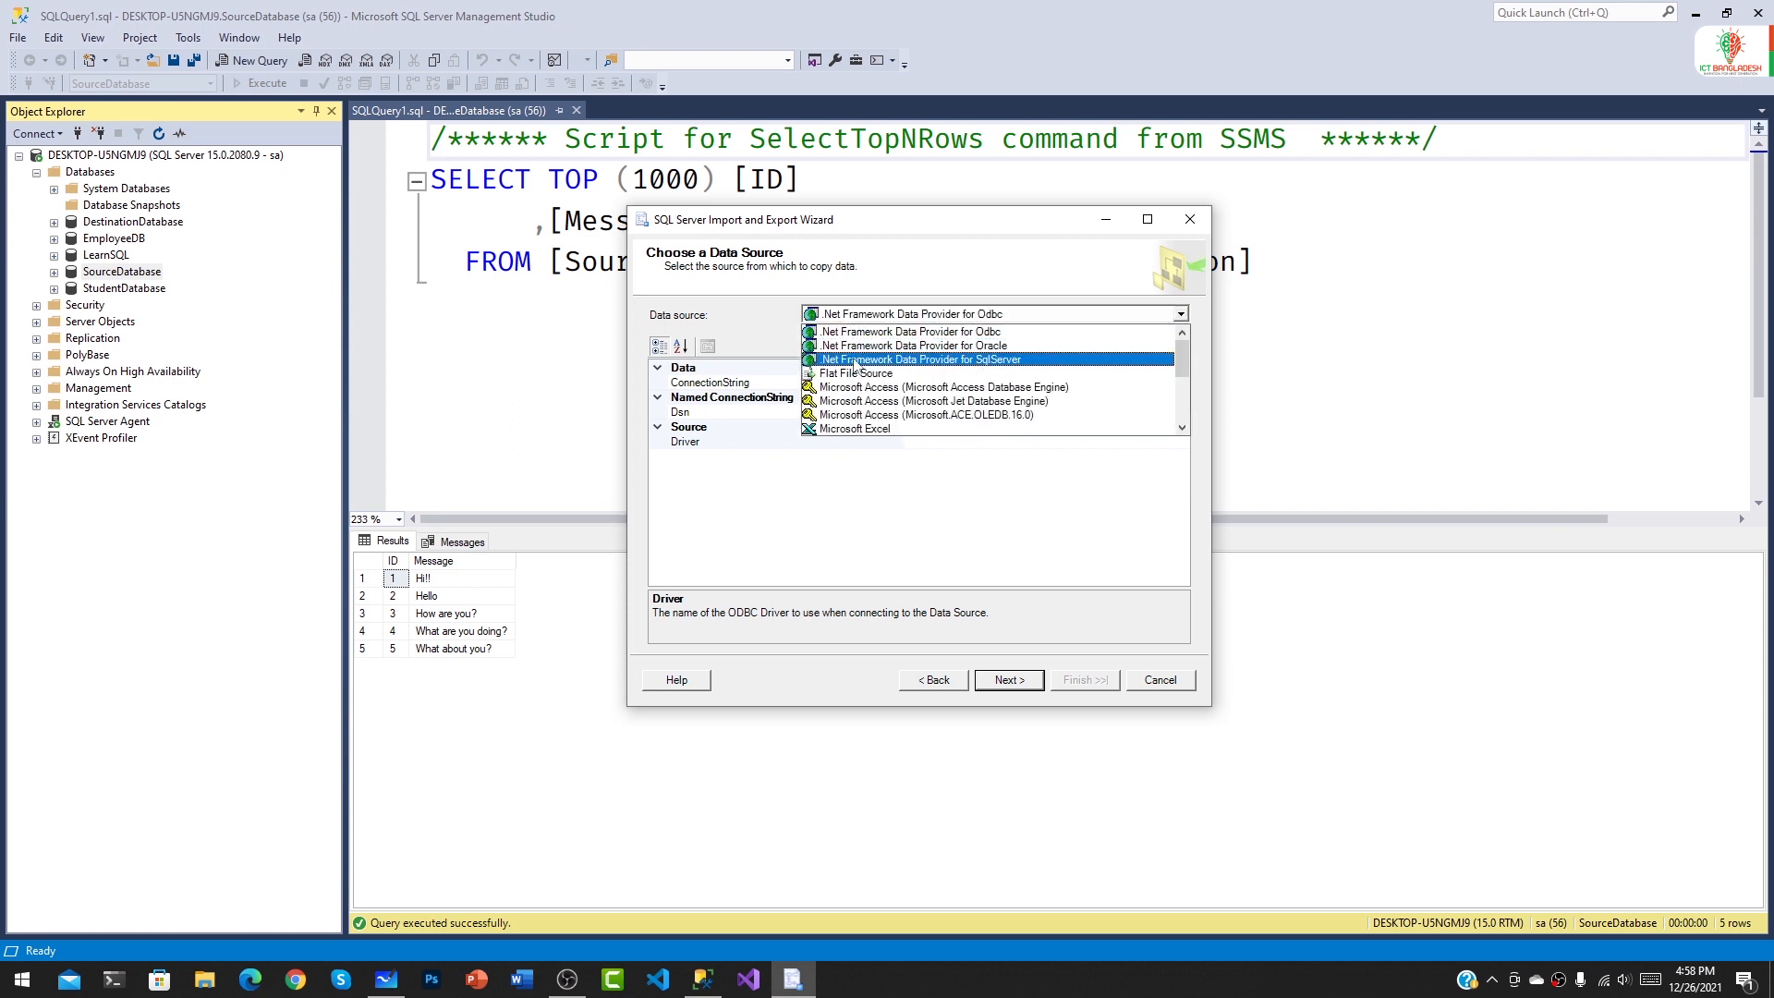
pyautogui.scroll(-3, 855, 368)
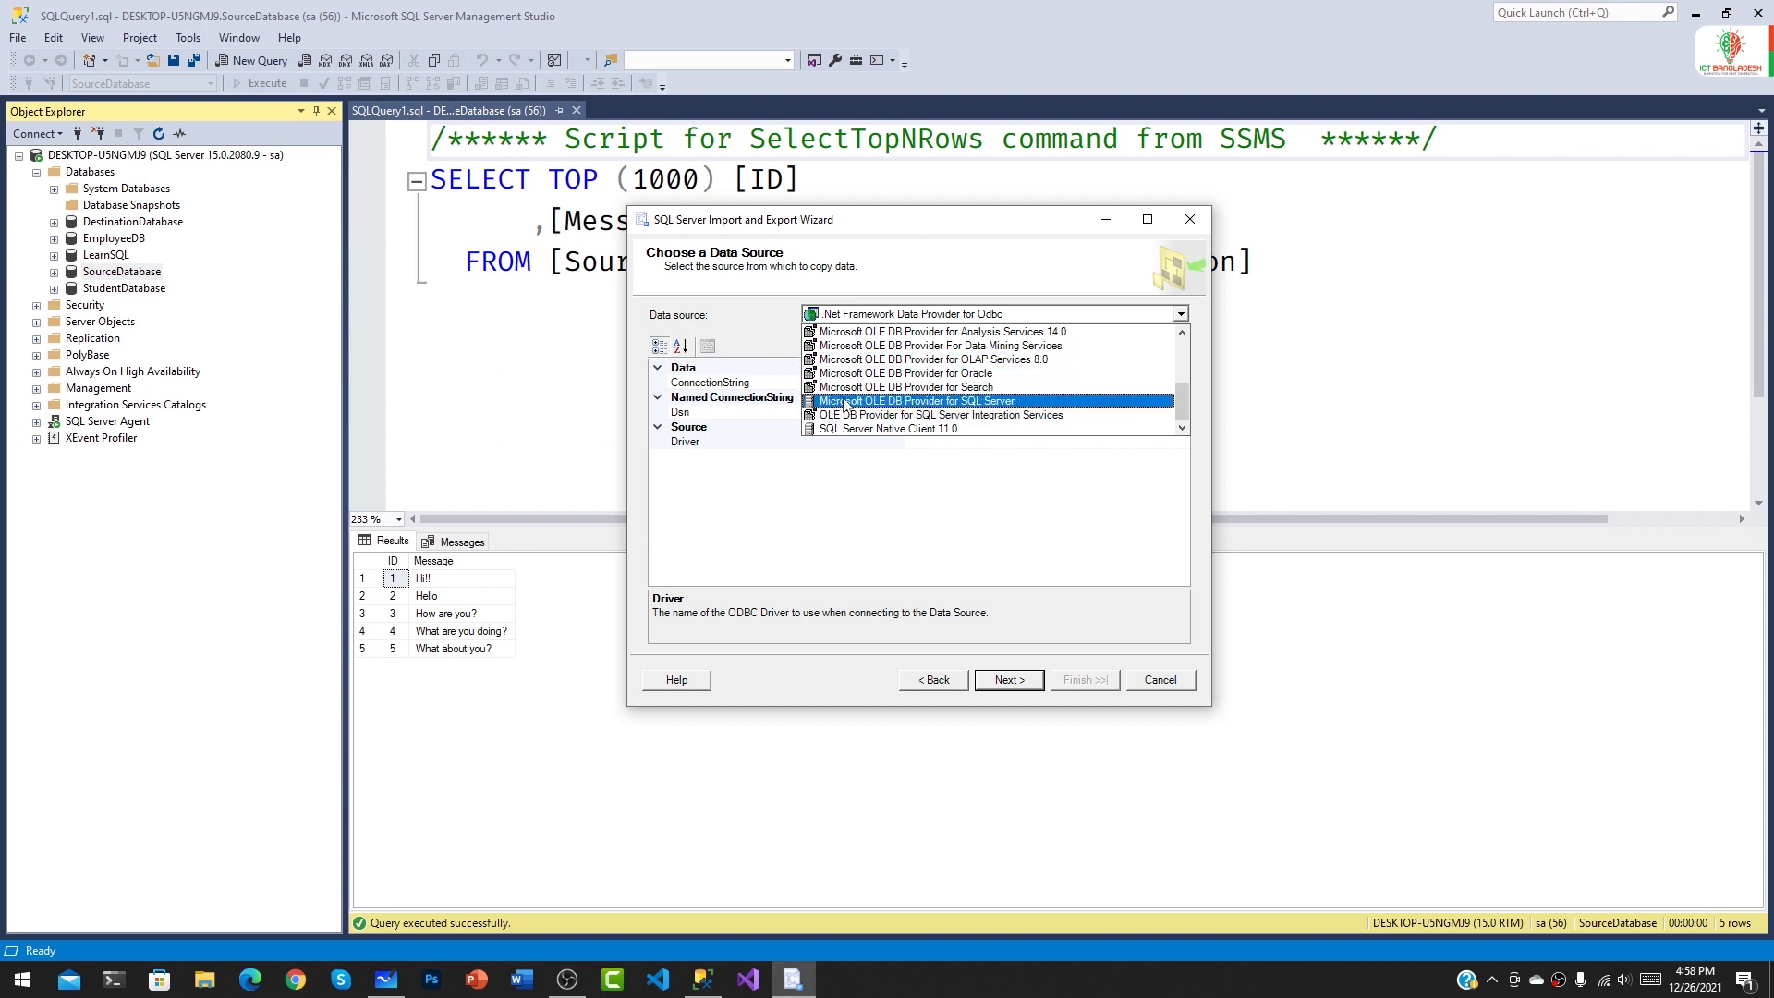
pyautogui.click(910, 402)
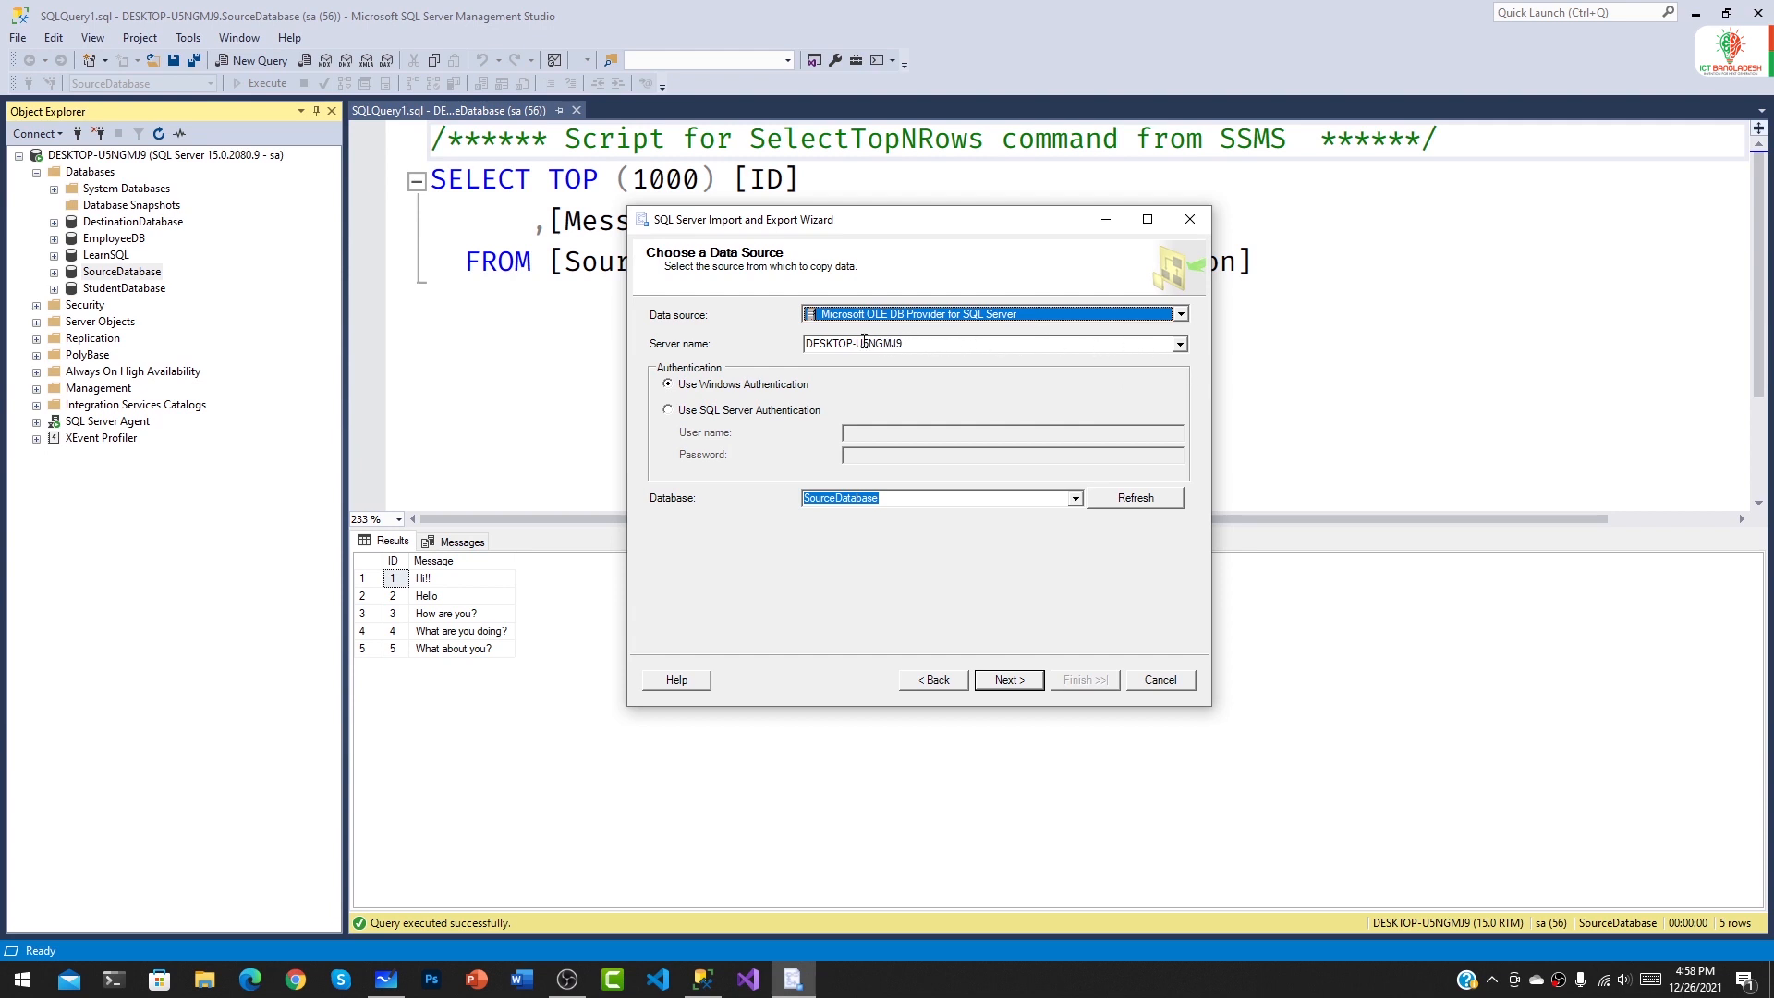
pyautogui.click(1180, 343)
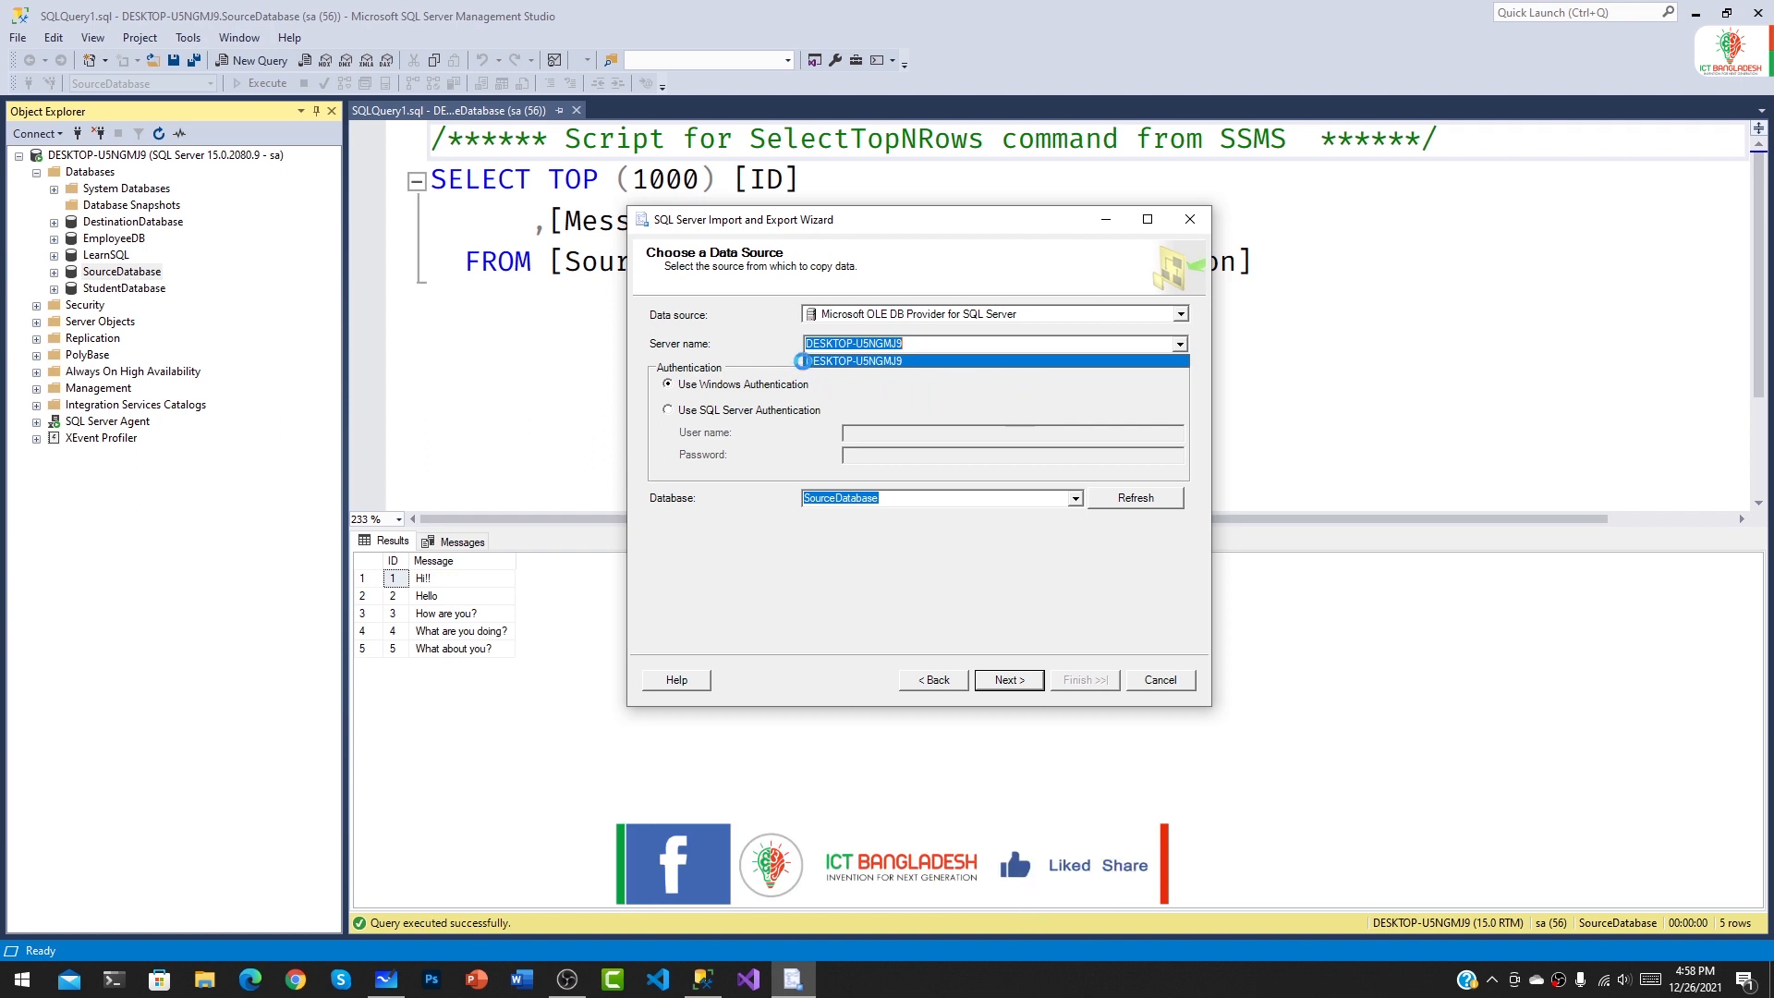
pyautogui.click(1135, 397)
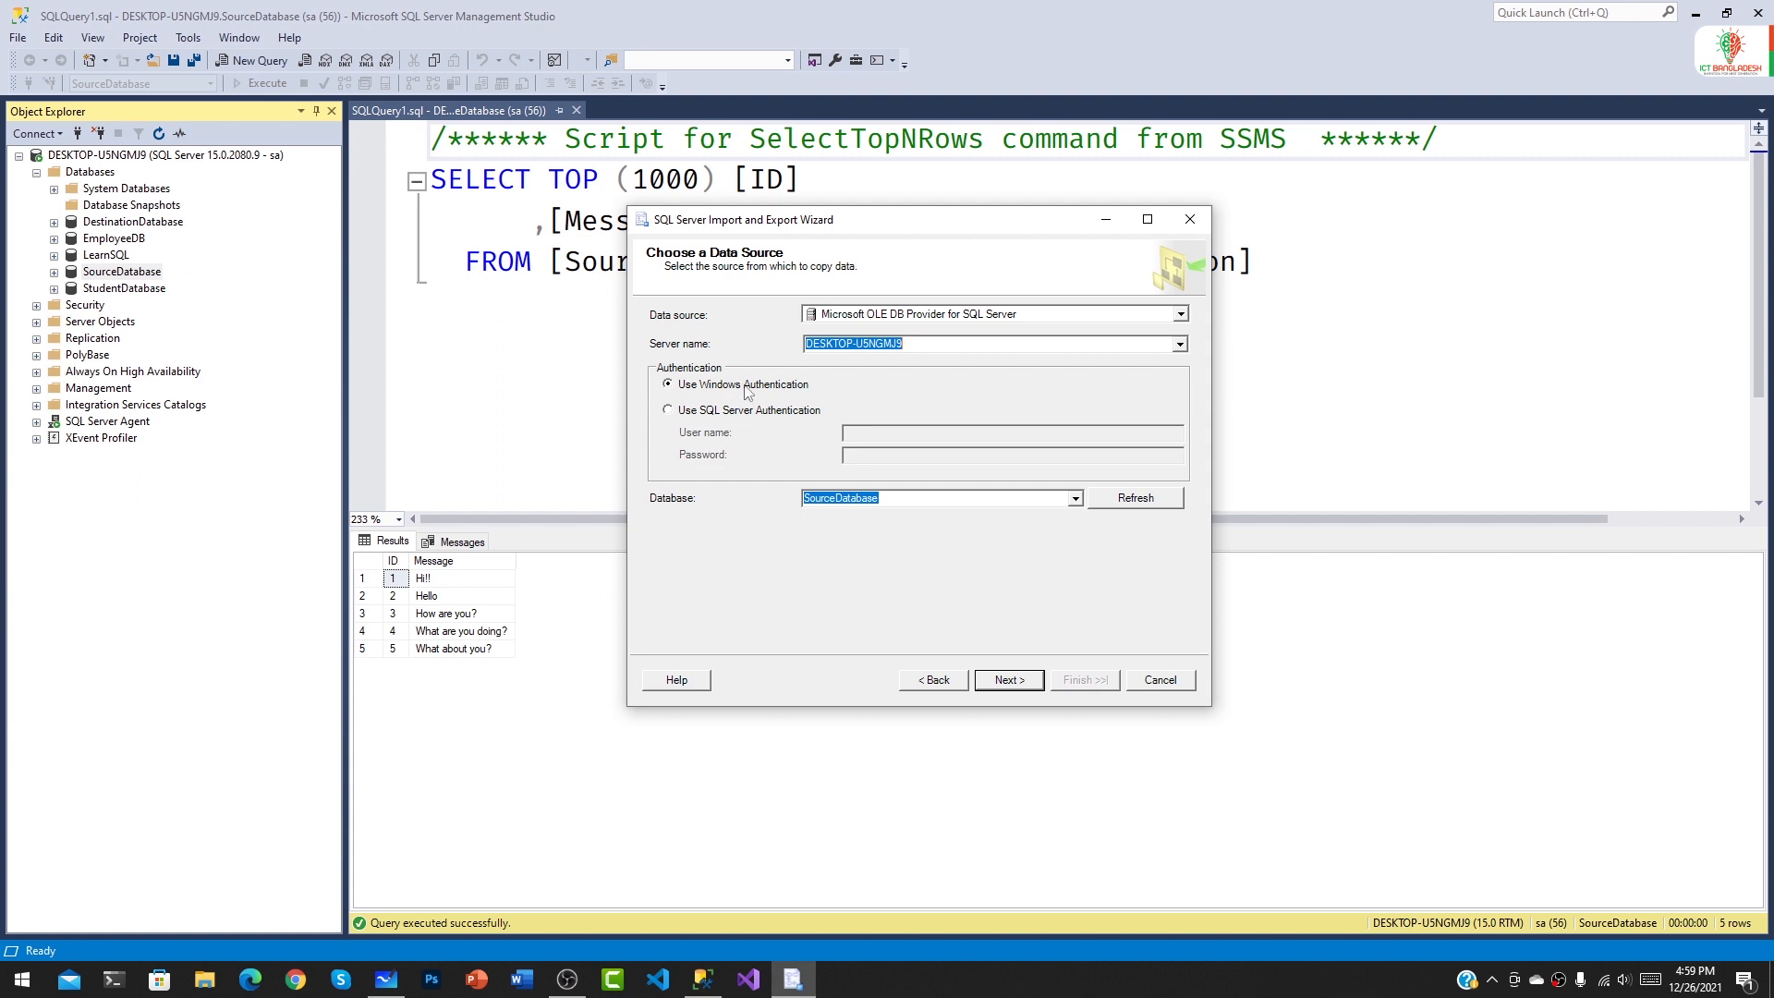
# Use SQL Server Authentication for the source with user name sa and the account password, and proceed to the destination settings.
pyautogui.click(704, 413)
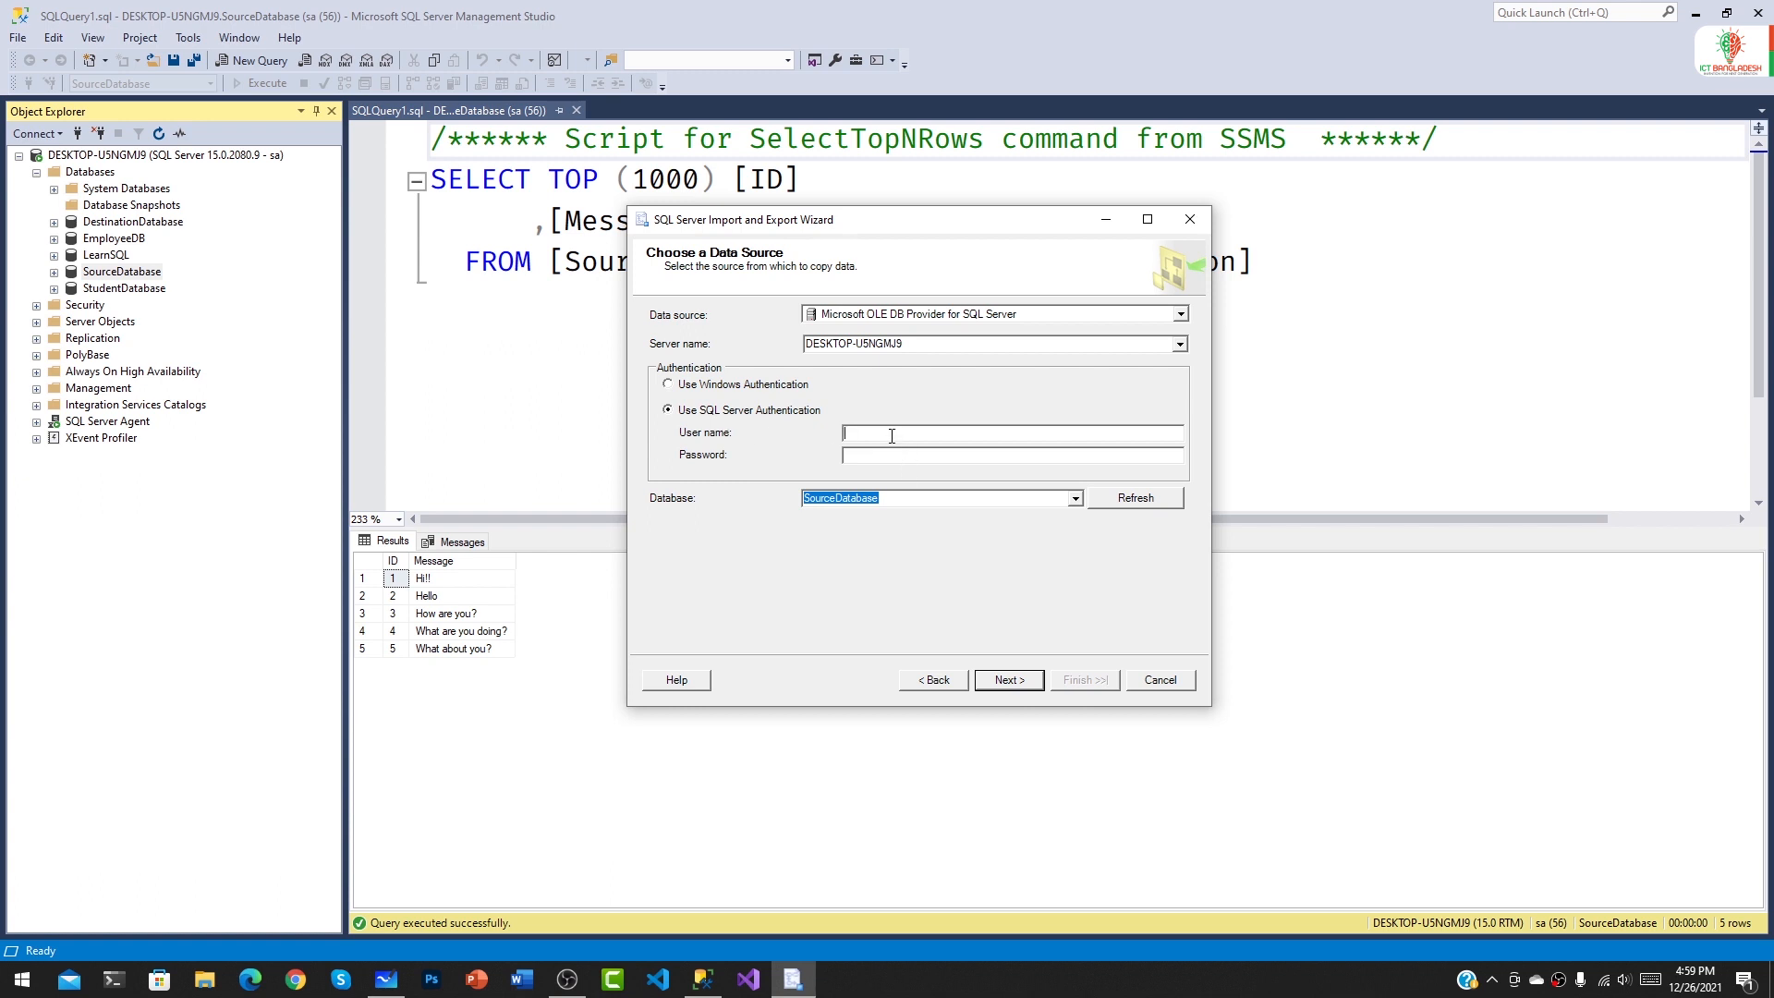
pyautogui.write('sa')
pyautogui.press('Tab')
pyautogui.click(1007, 681)
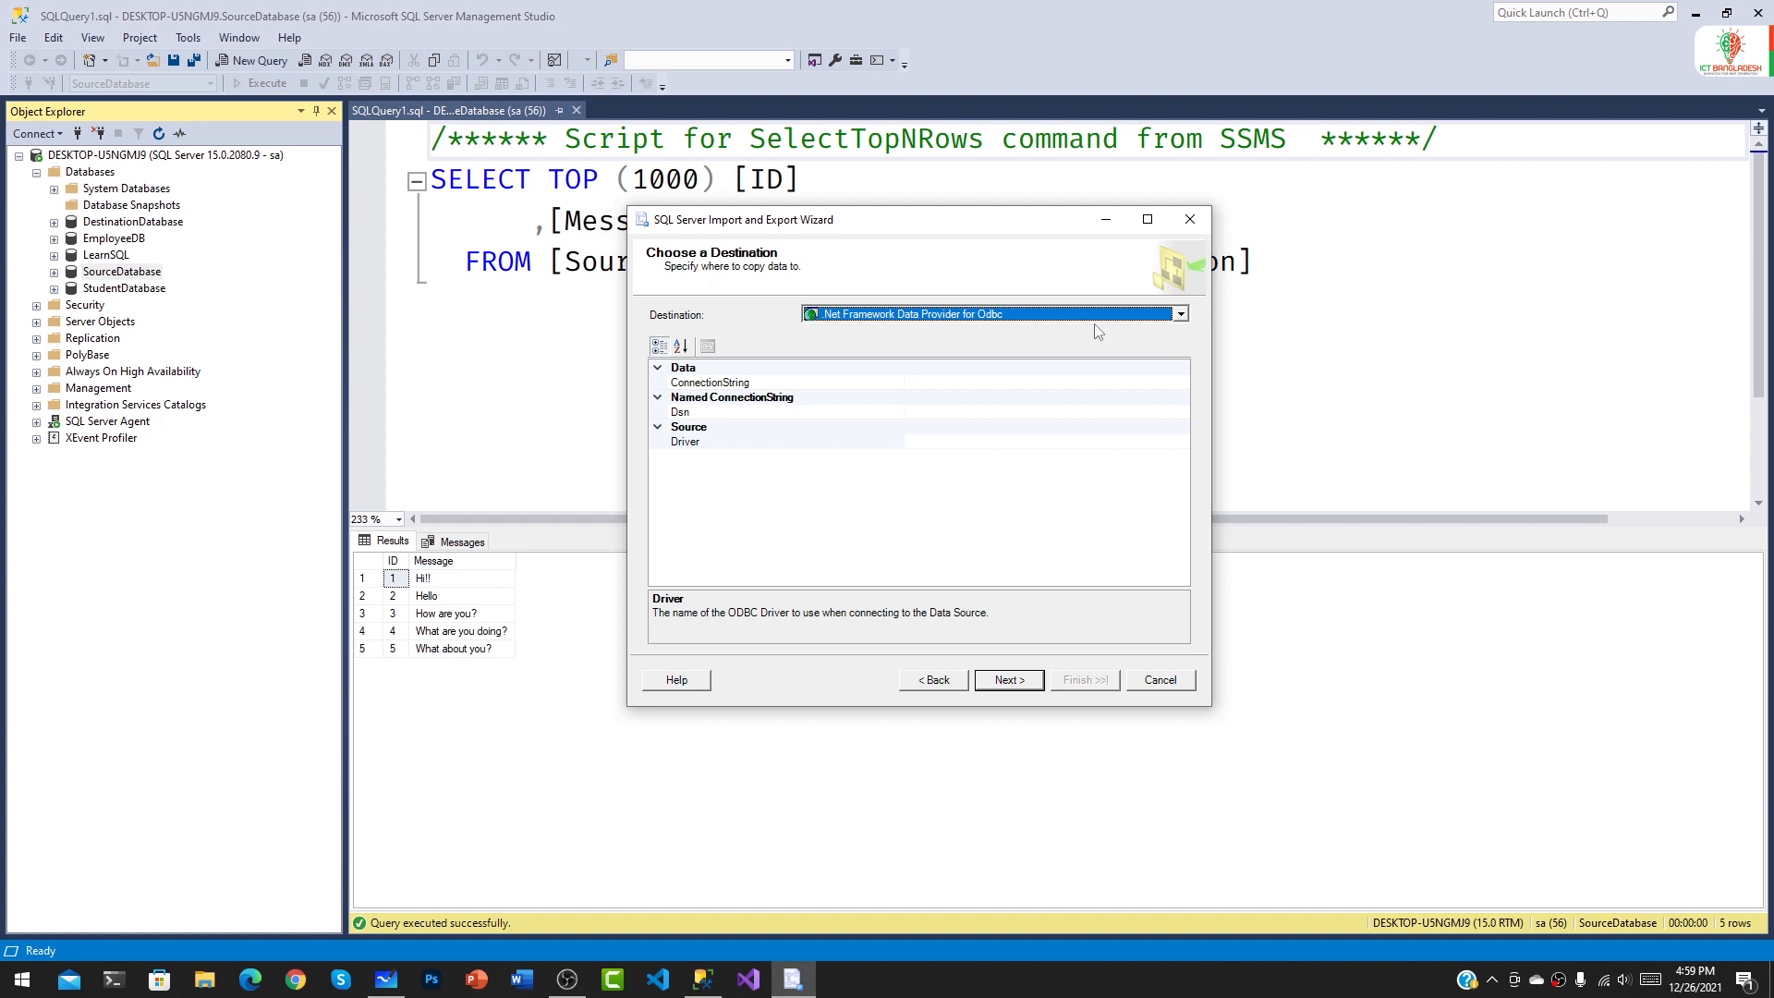
# Choose Microsoft OLE DB Provider for SQL Server as the export destination.
pyautogui.click(1181, 316)
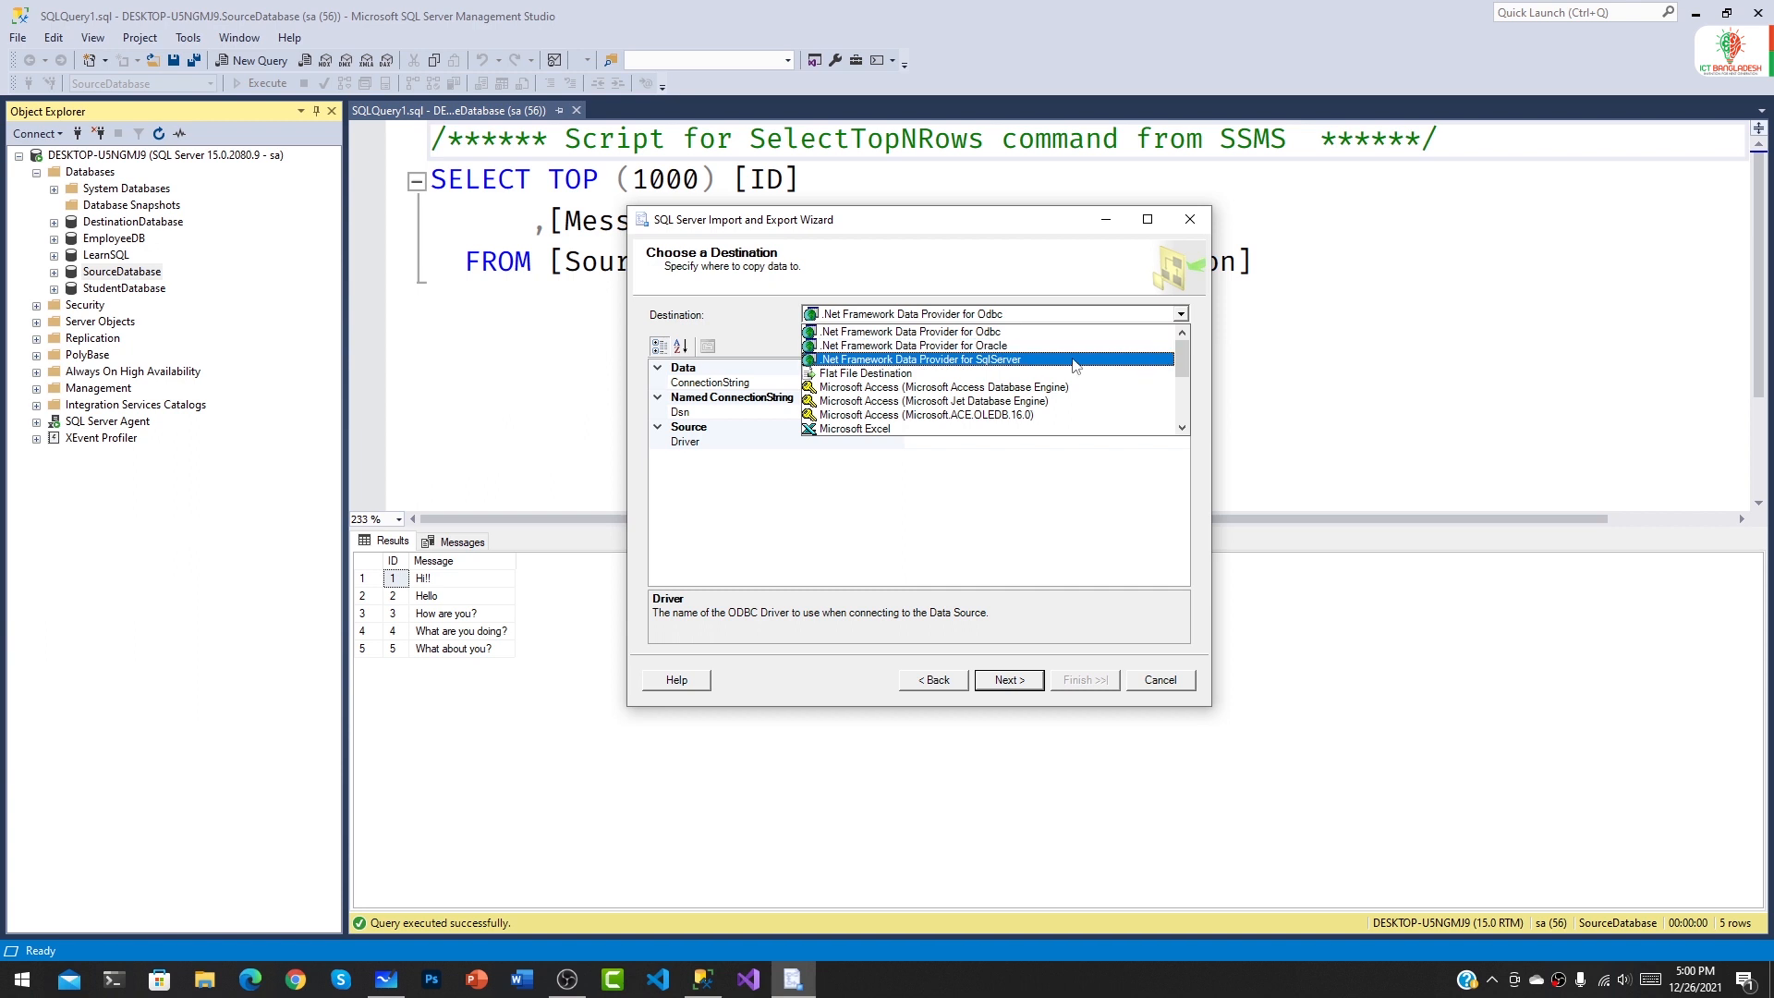
pyautogui.scroll(-5, 998, 362)
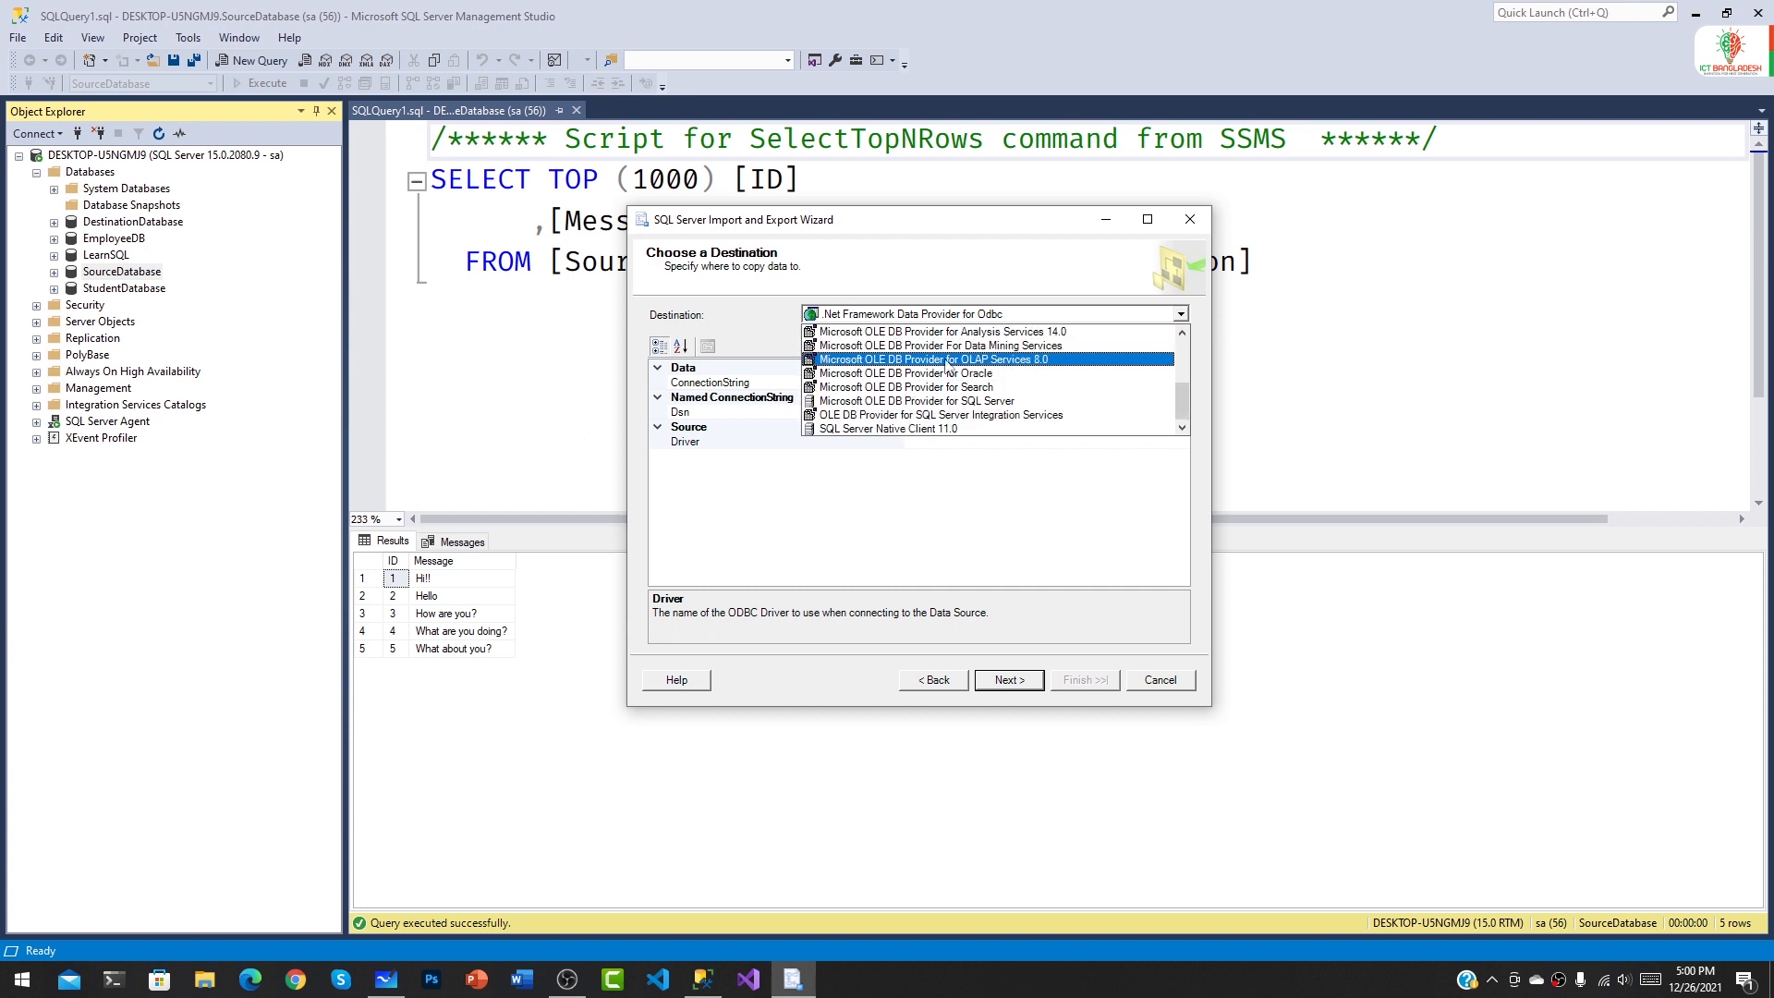
pyautogui.click(892, 402)
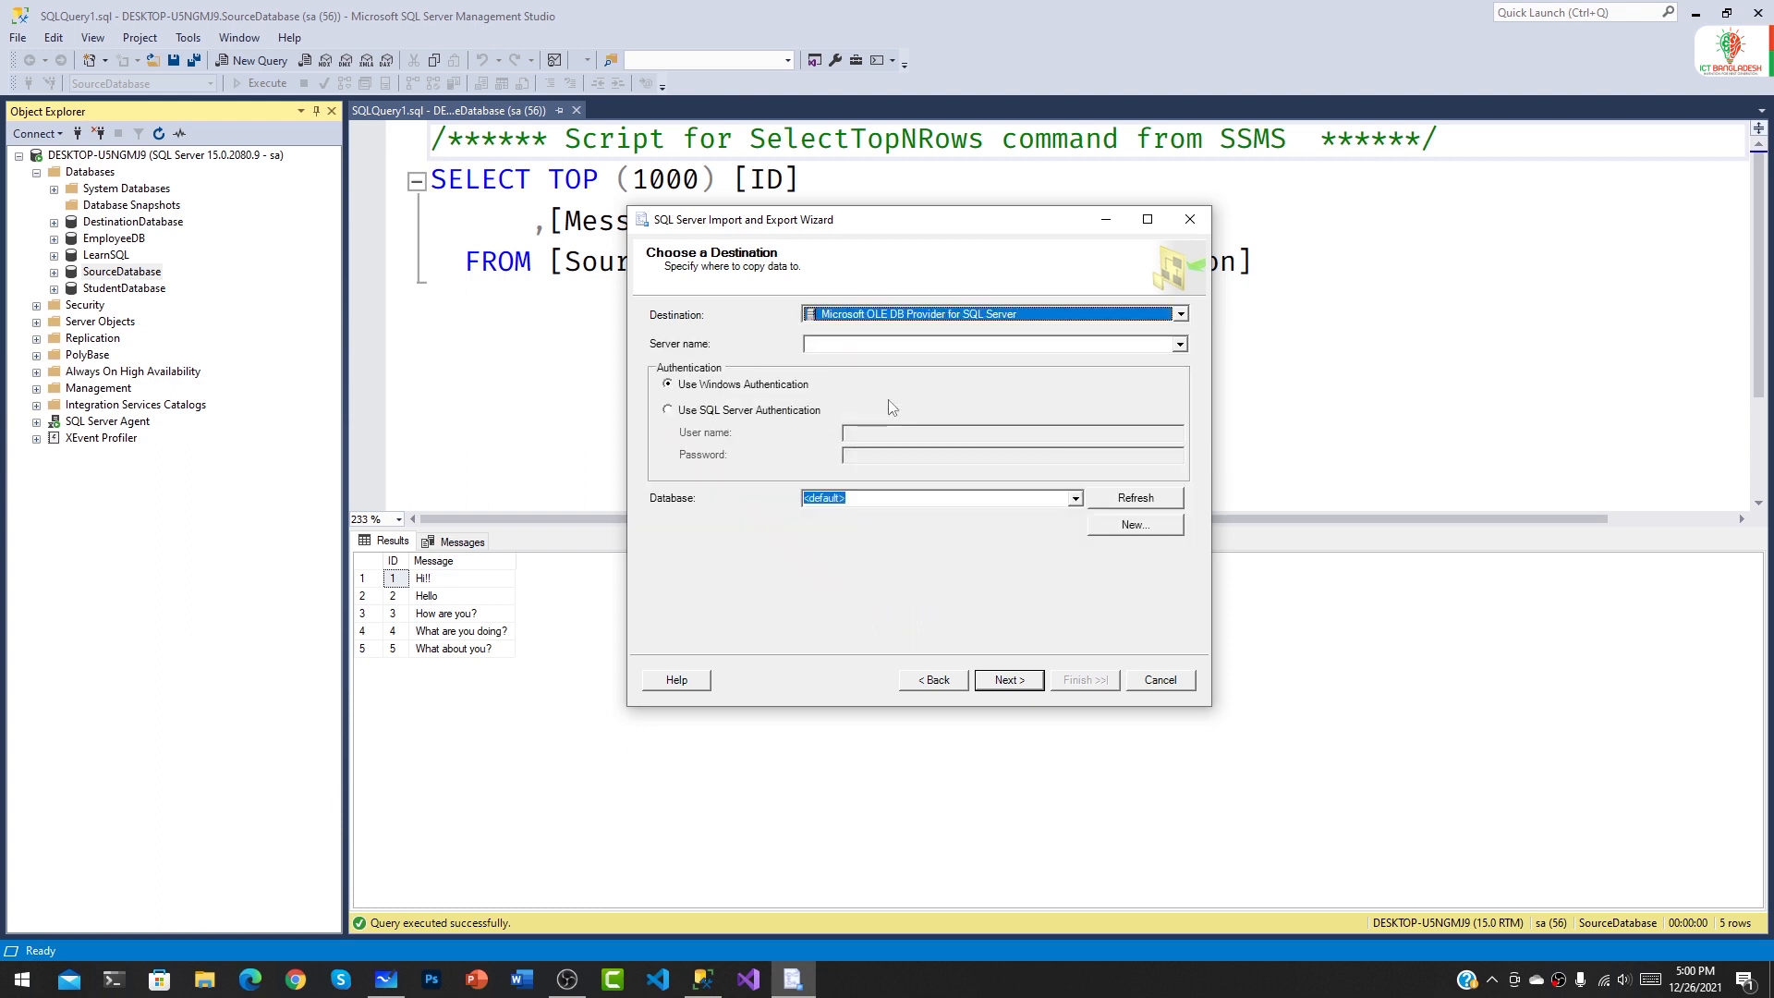
# Set the destination server name to (local) and switch its authentication to SQL Server Authentication.
pyautogui.click(842, 345)
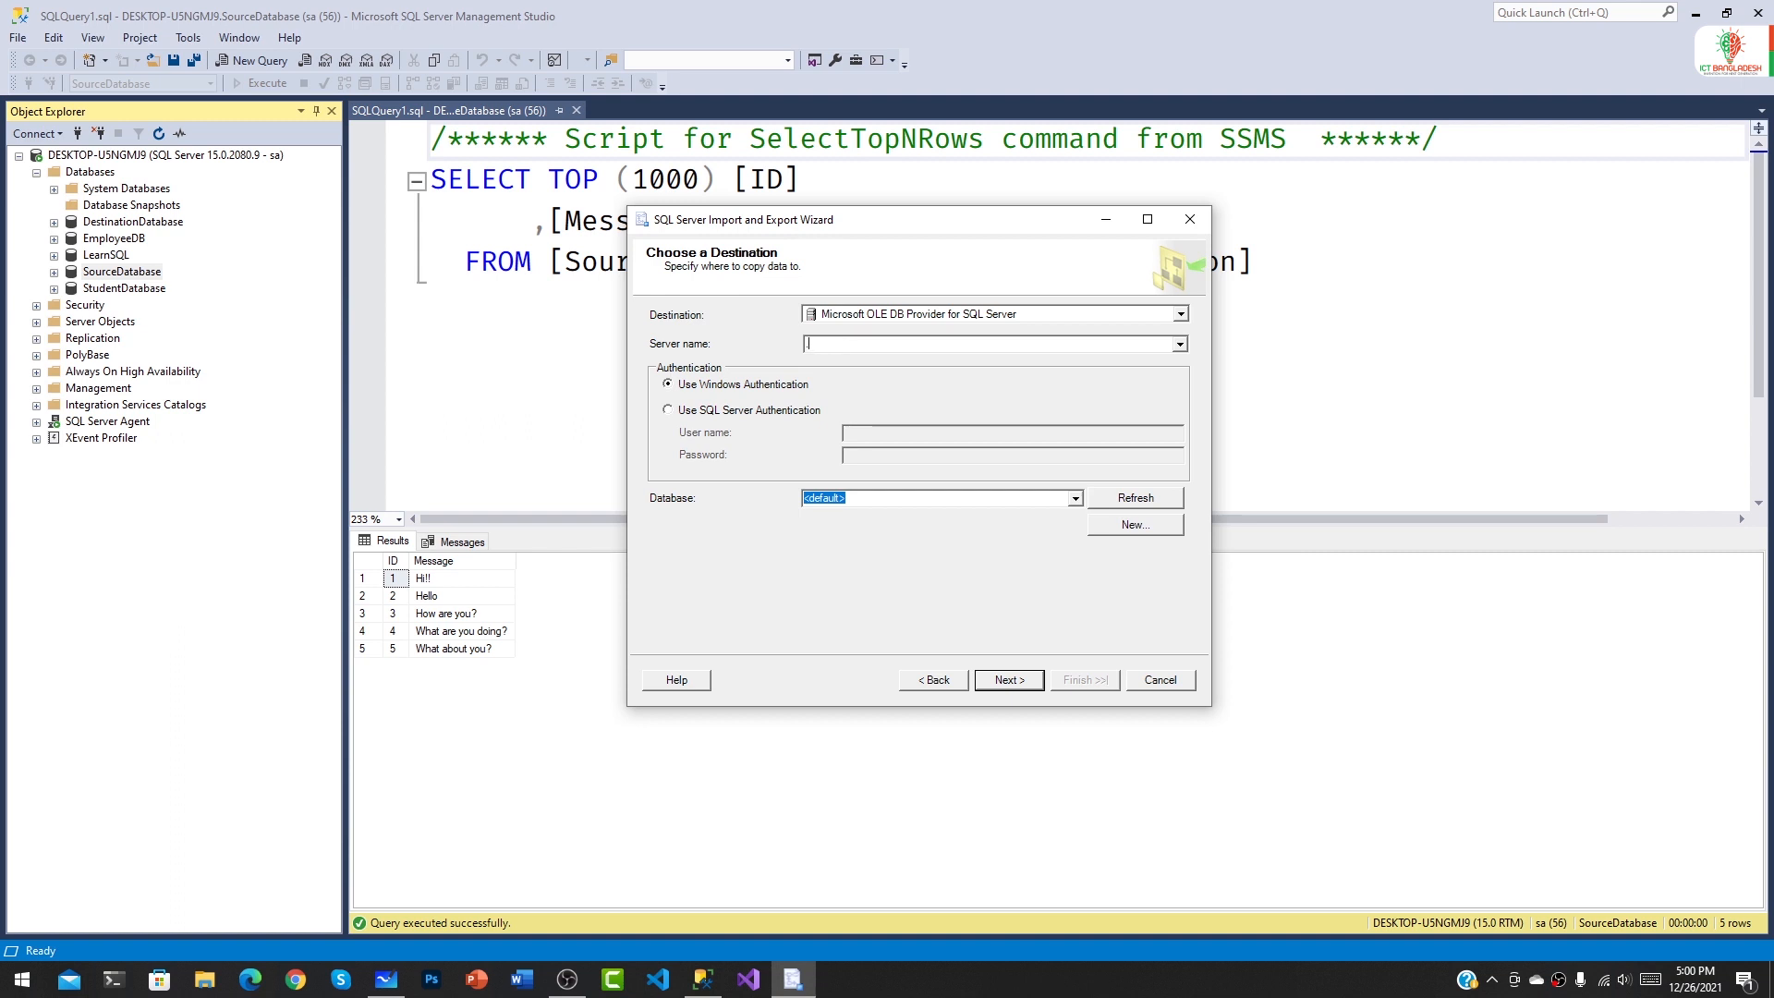
pyautogui.press('BackSpace')
pyautogui.write('(local')
pyautogui.click(681, 413)
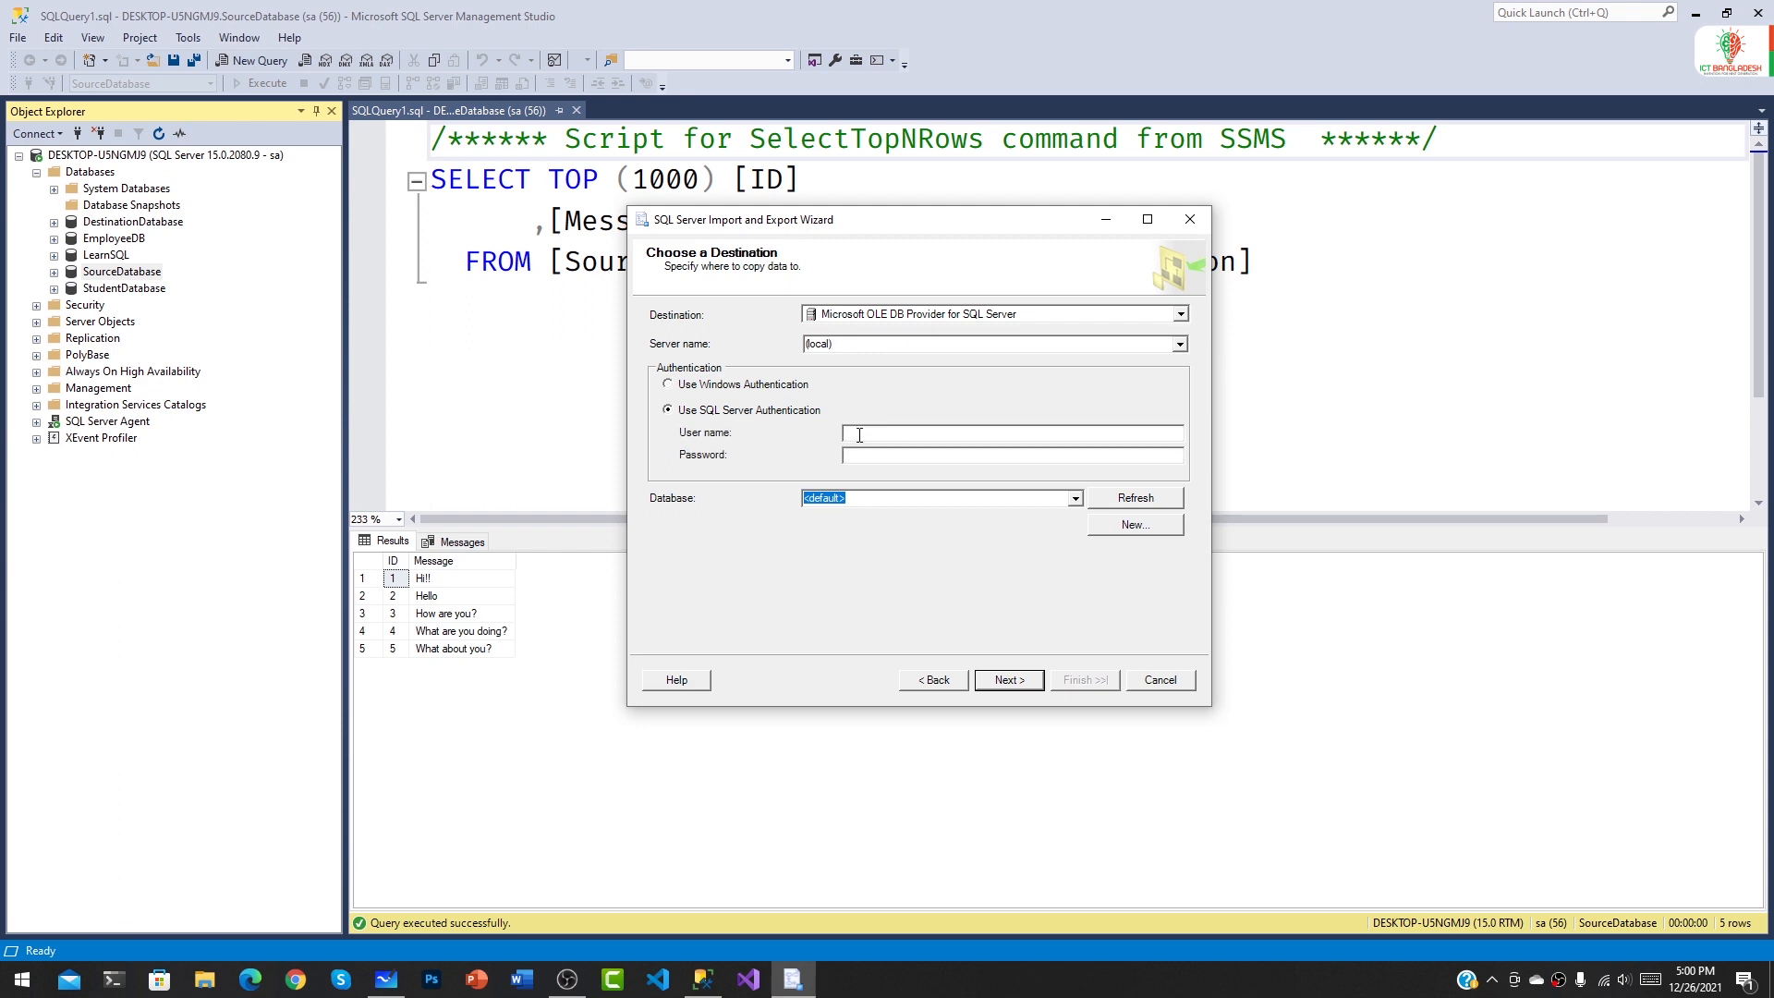
# Enter user name sa and the account password for the destination, choose DestinationDatabase, and proceed to the copy method.
pyautogui.write('sa**')
pyautogui.click(1075, 500)
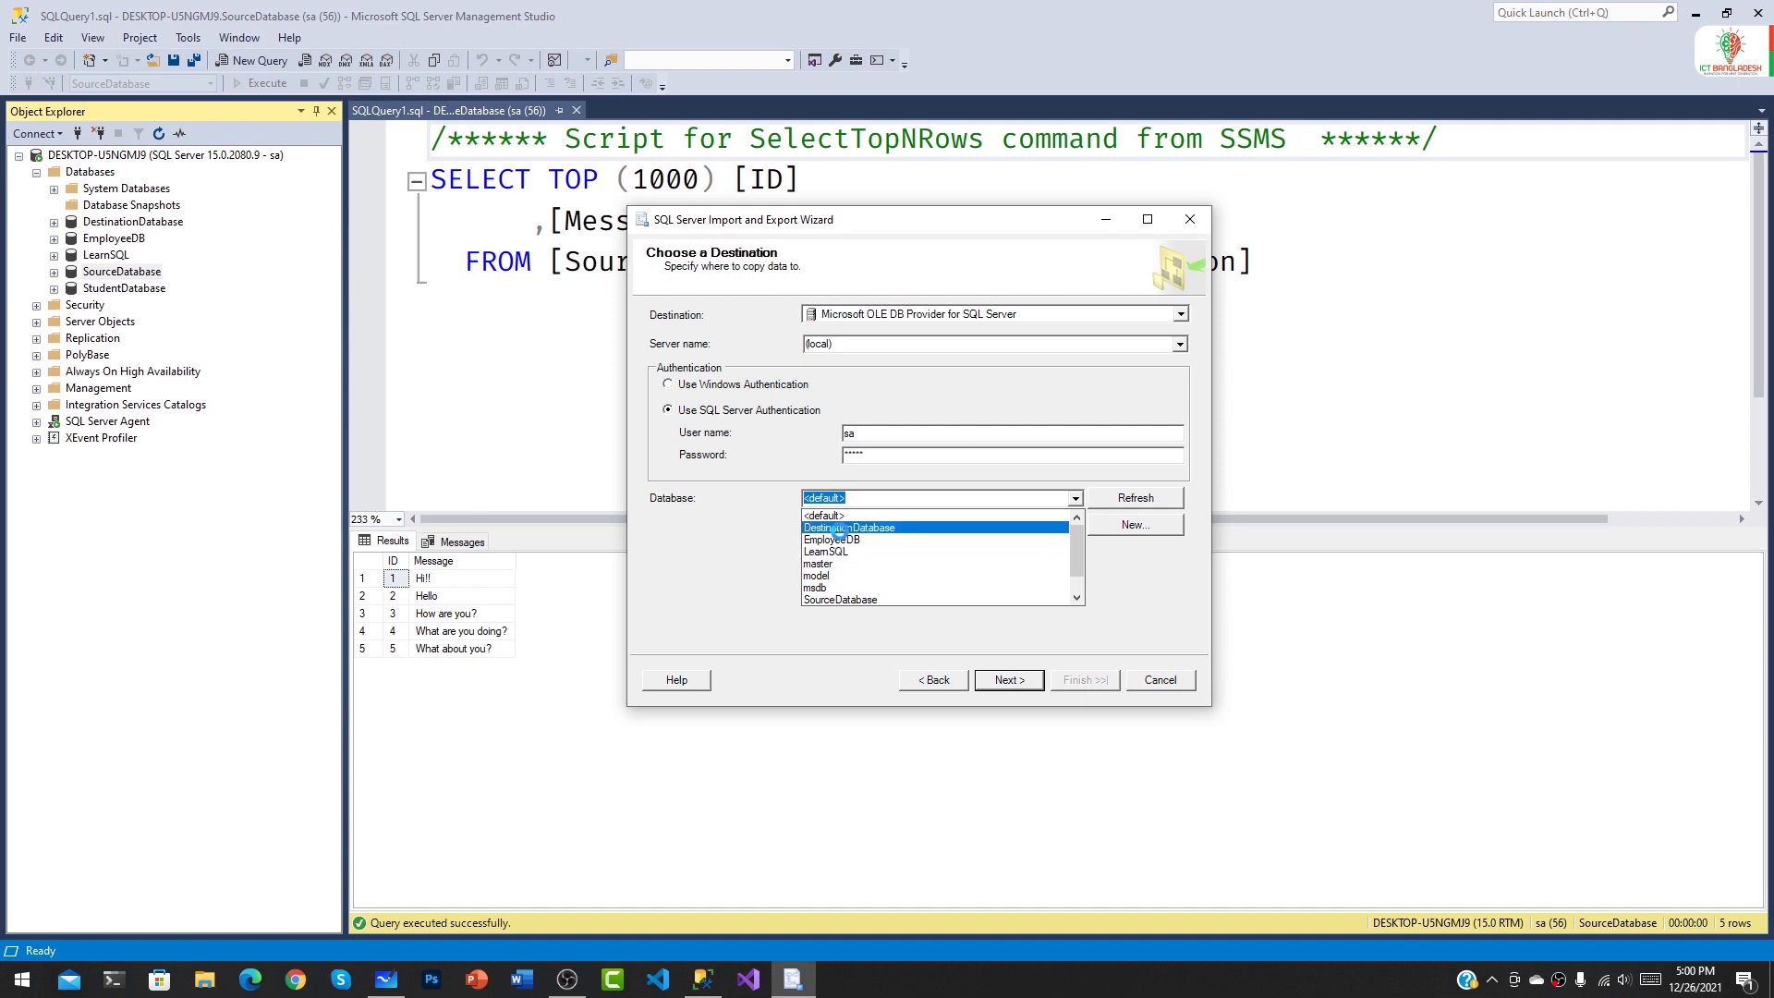
pyautogui.click(838, 528)
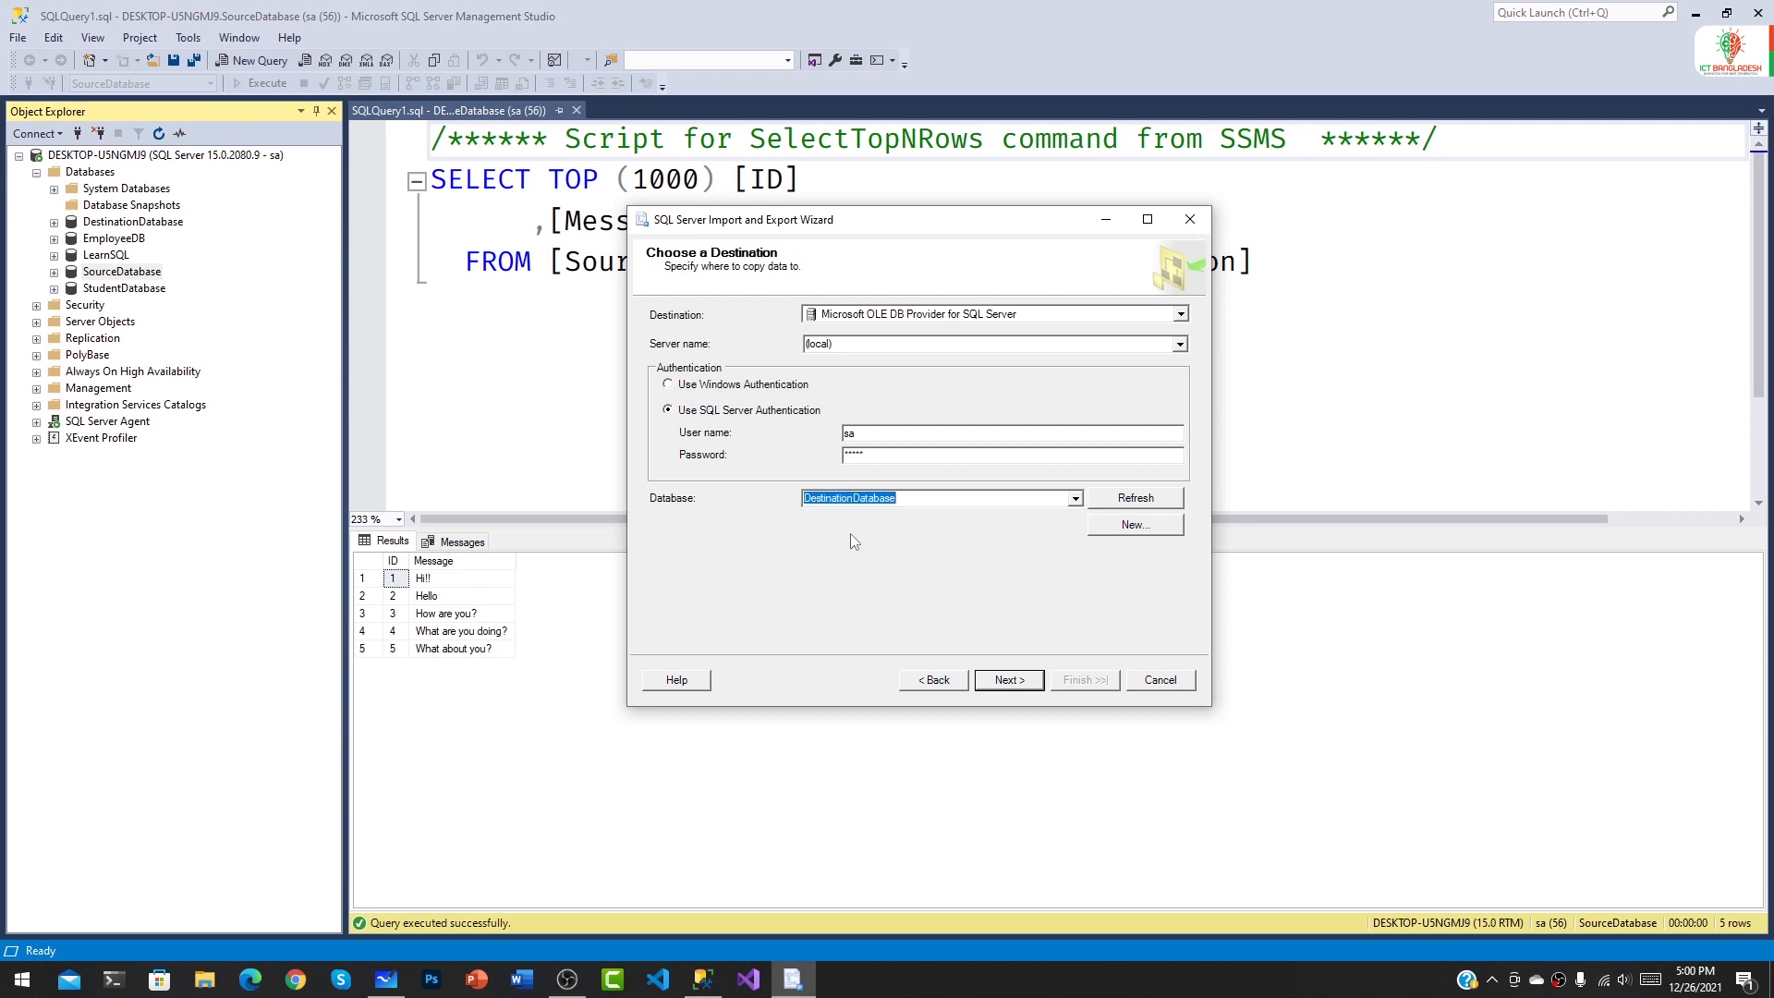
pyautogui.click(1005, 681)
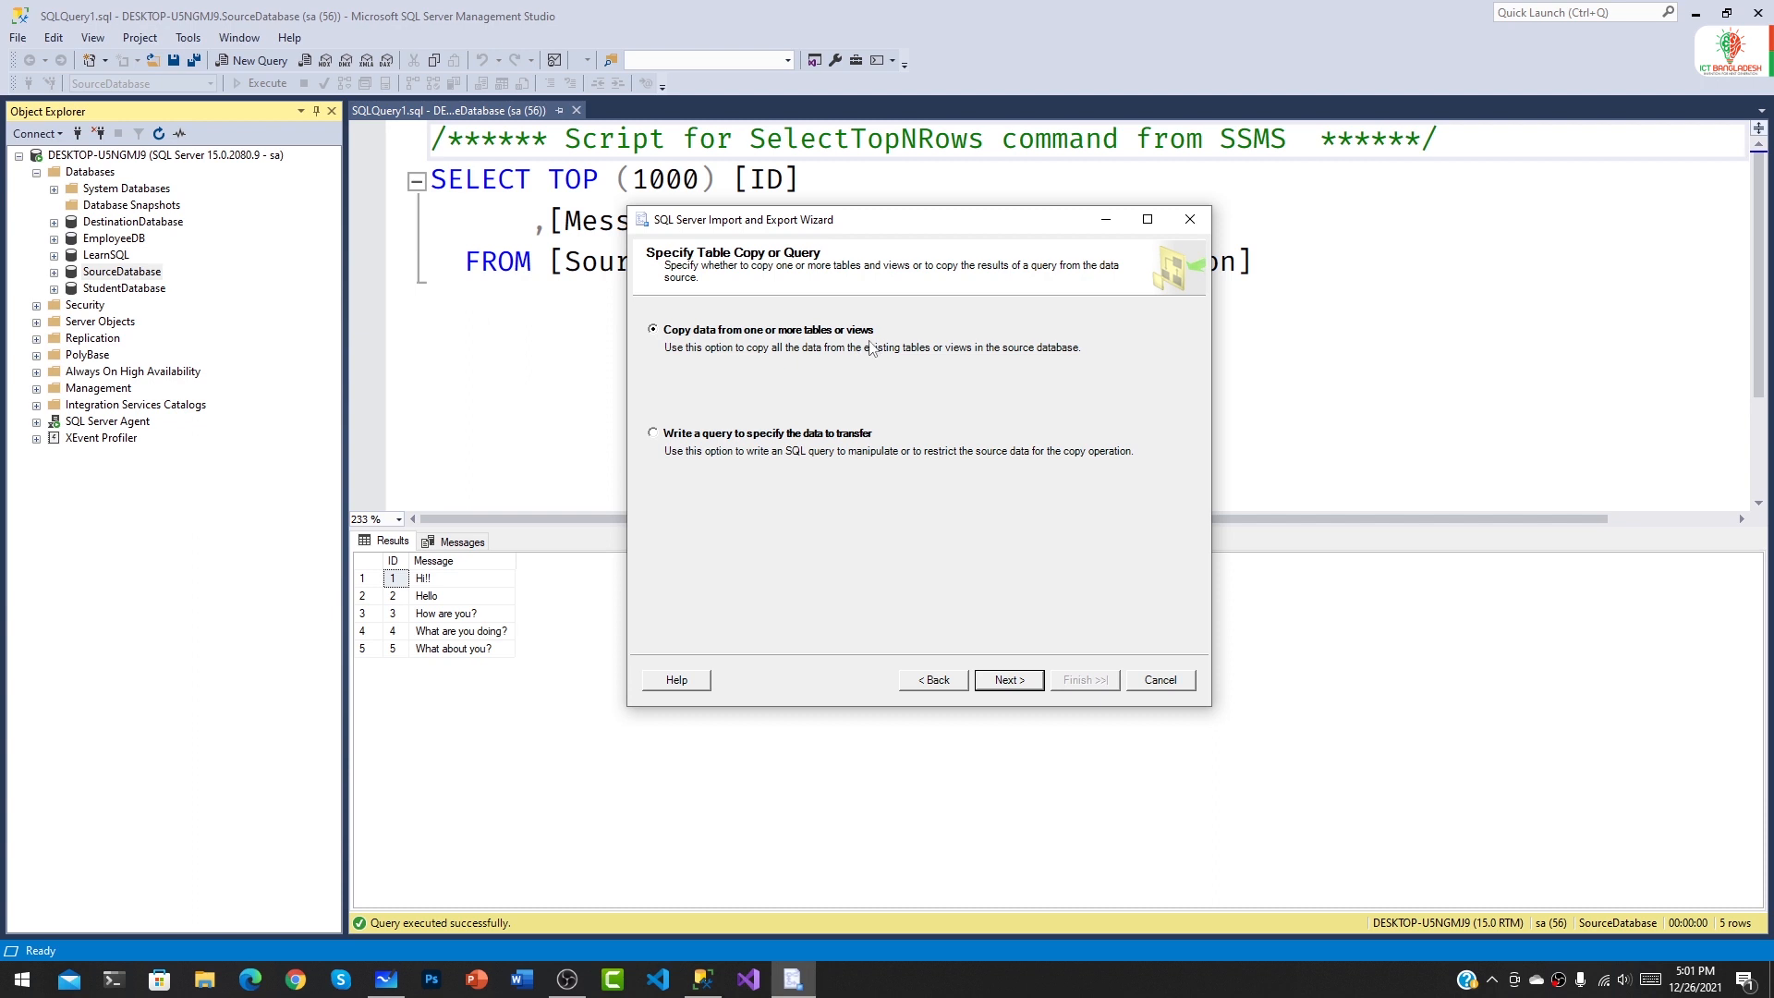
# Choose to copy data from one or more tables or views and include the [dbo].[SourceInformation] source table.
pyautogui.click(669, 434)
pyautogui.click(721, 333)
pyautogui.click(1007, 680)
pyautogui.click(657, 347)
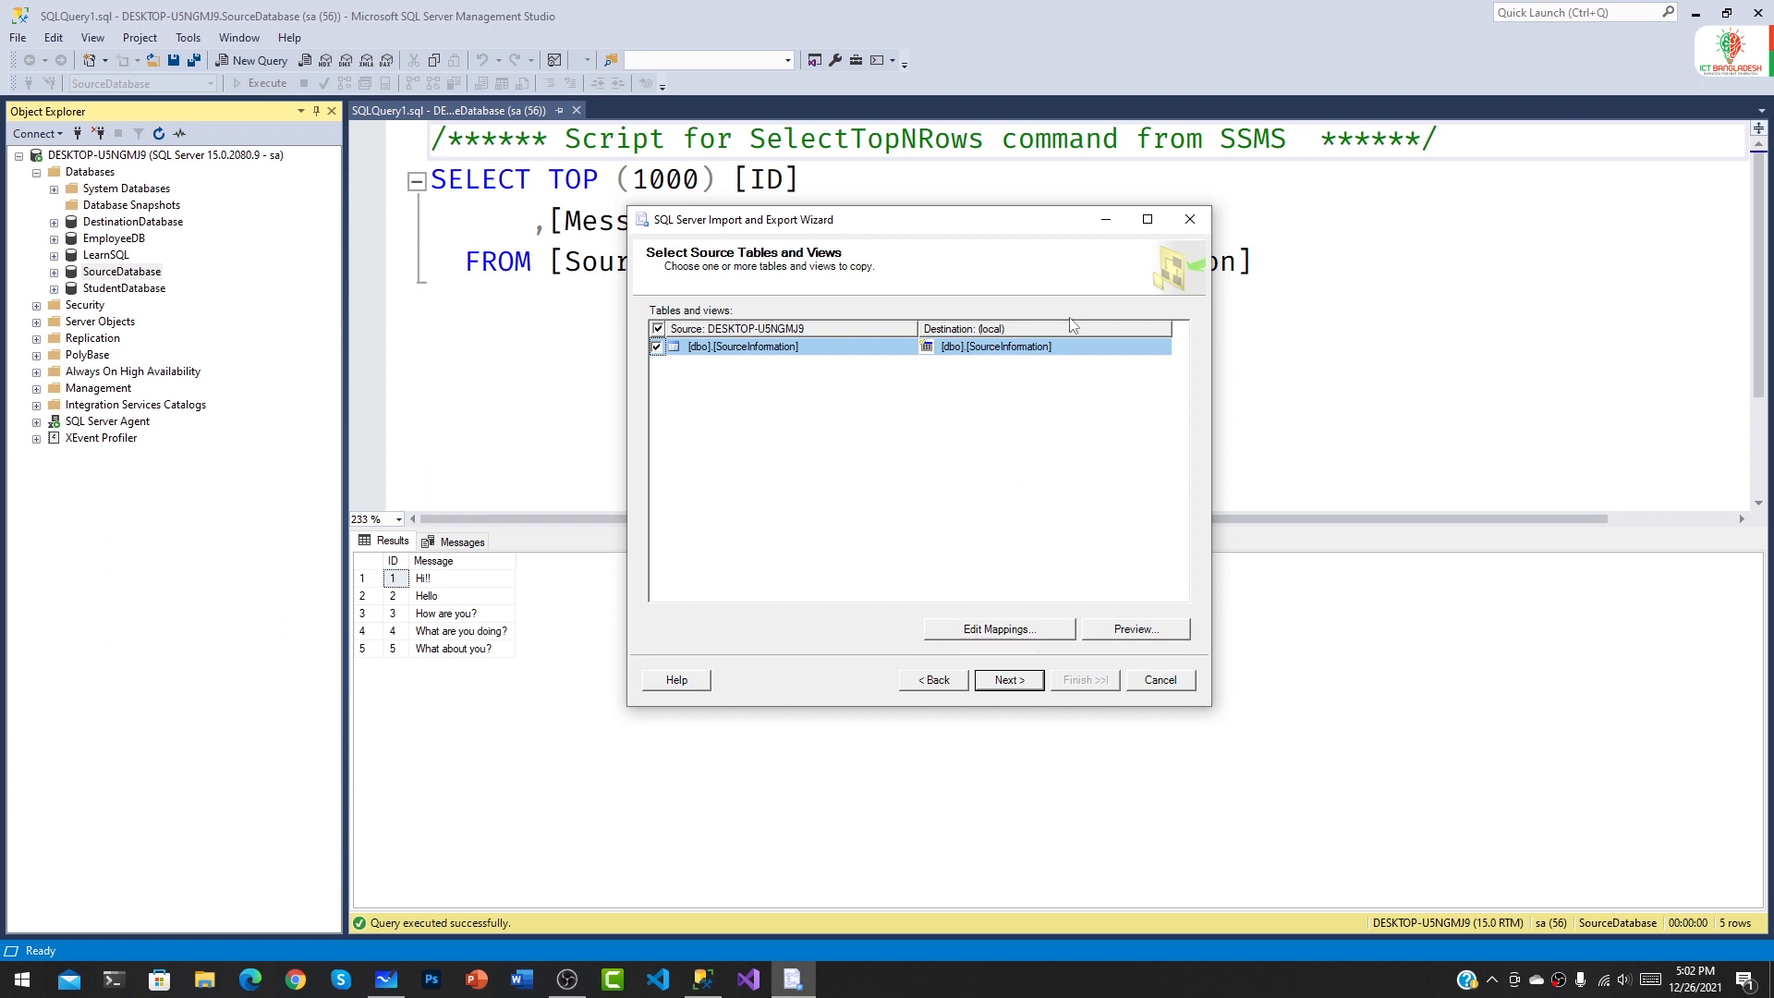
pyautogui.click(657, 347)
pyautogui.click(657, 347)
# Preview the data of the [dbo].[SourceInformation] source table, check its source query, and close the preview.
pyautogui.click(1137, 636)
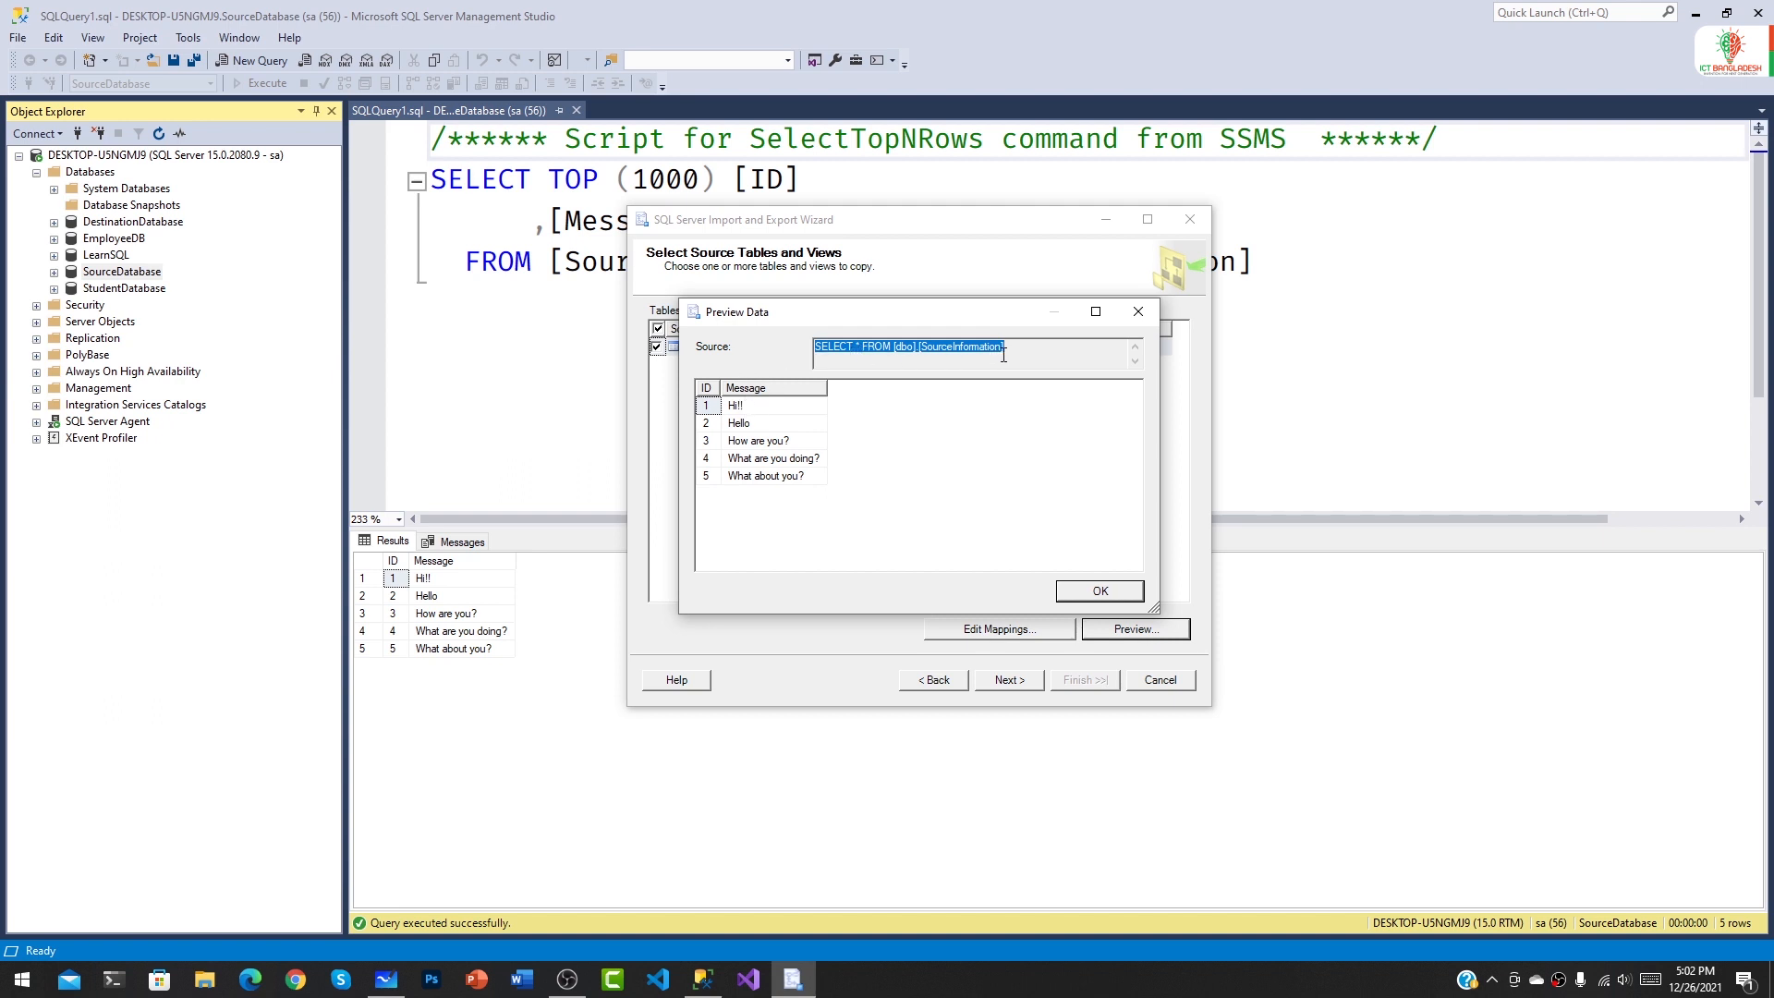
pyautogui.moveTo(1005, 355); pyautogui.dragTo(786, 361)
pyautogui.click(1105, 596)
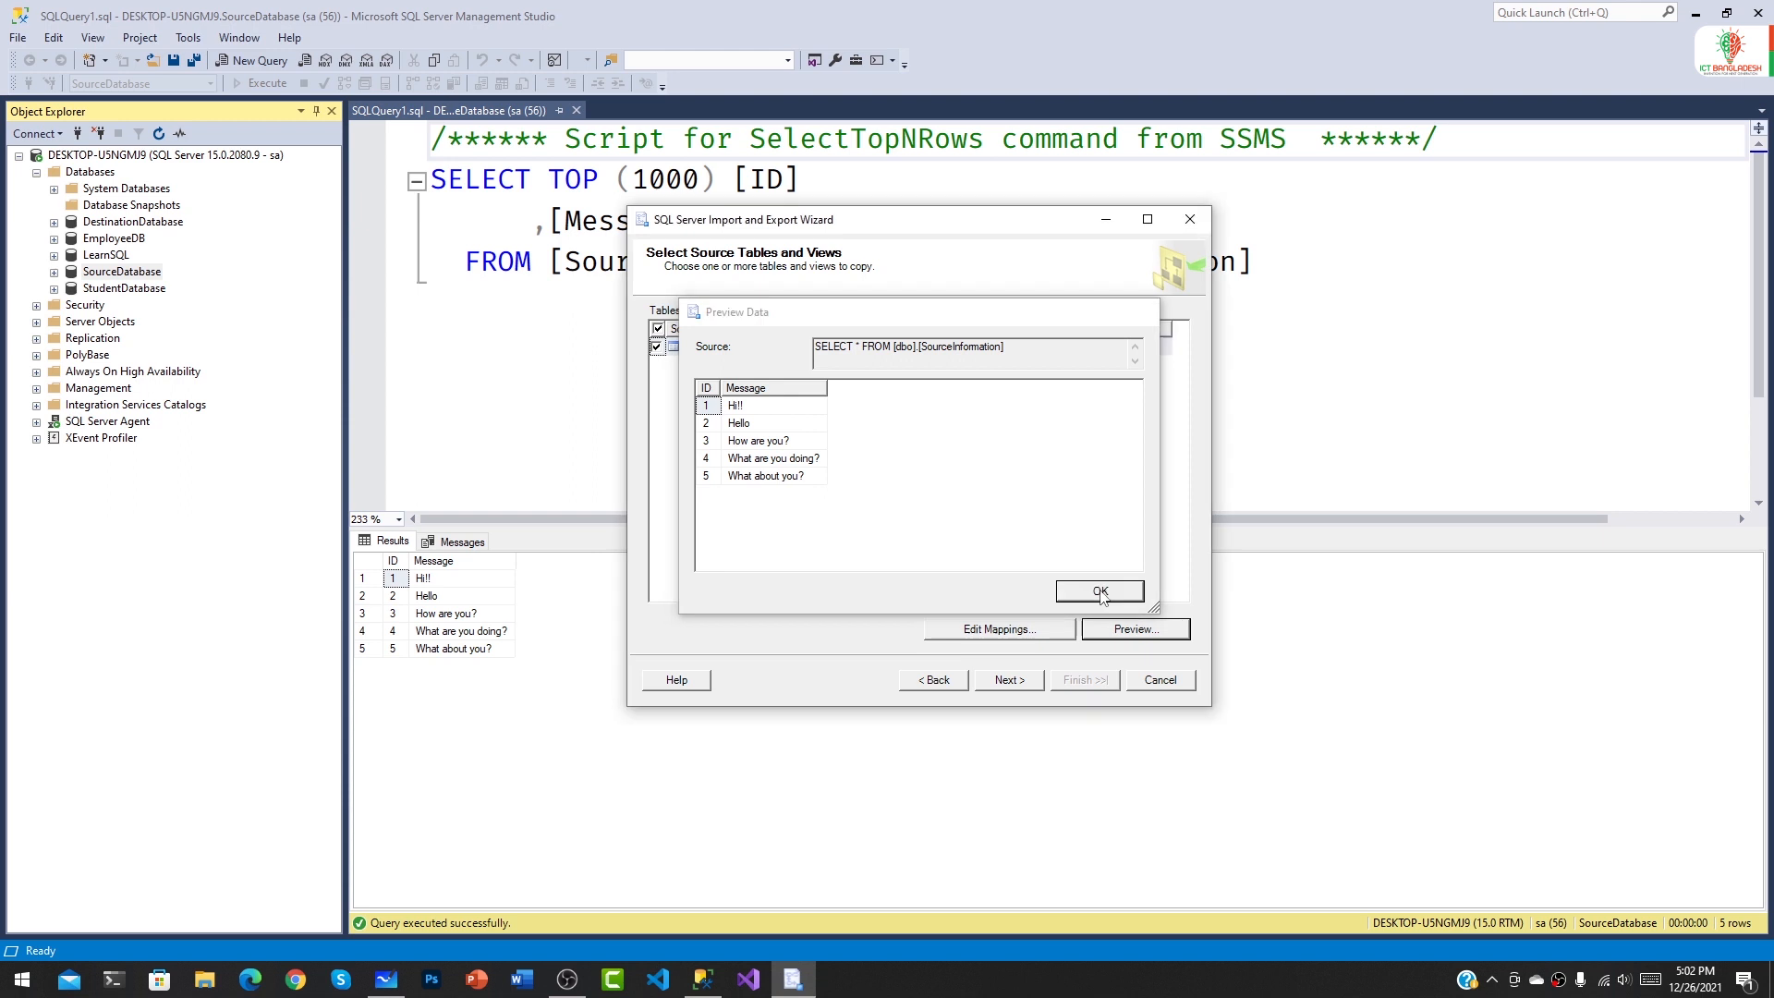
# Run the export immediately without saving an SSIS package, and close the wizard when the copy is done.
pyautogui.click(1009, 680)
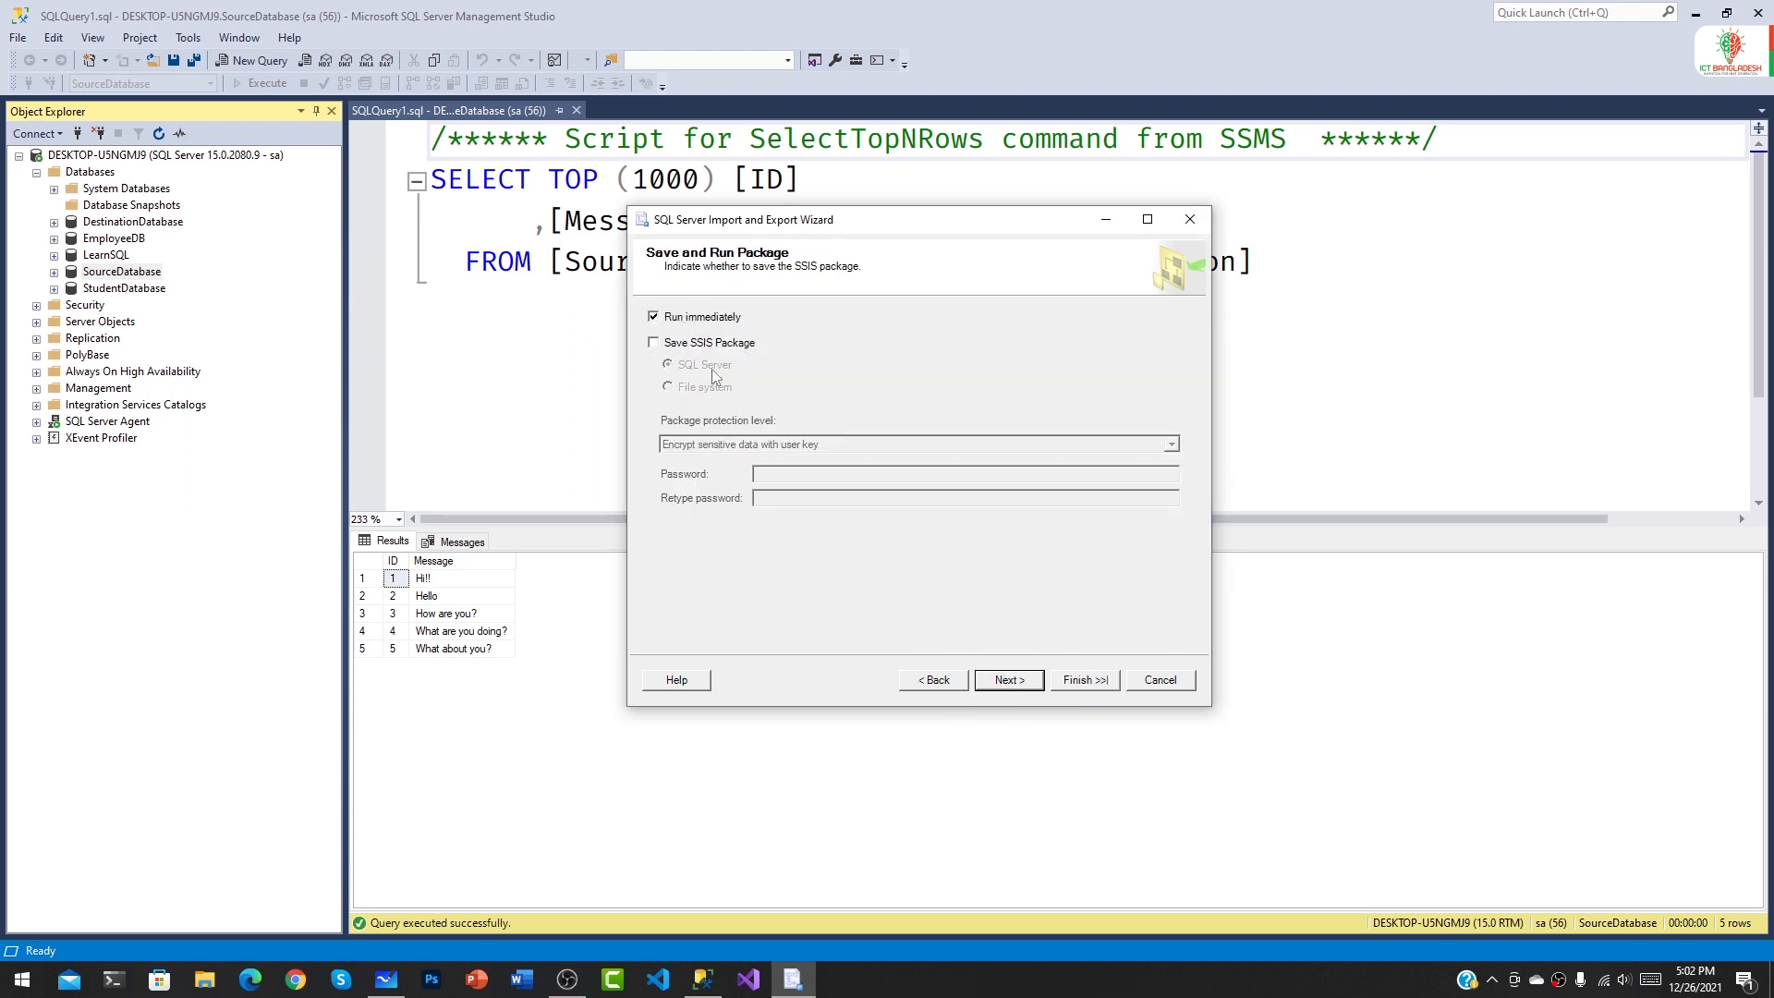
pyautogui.click(1009, 681)
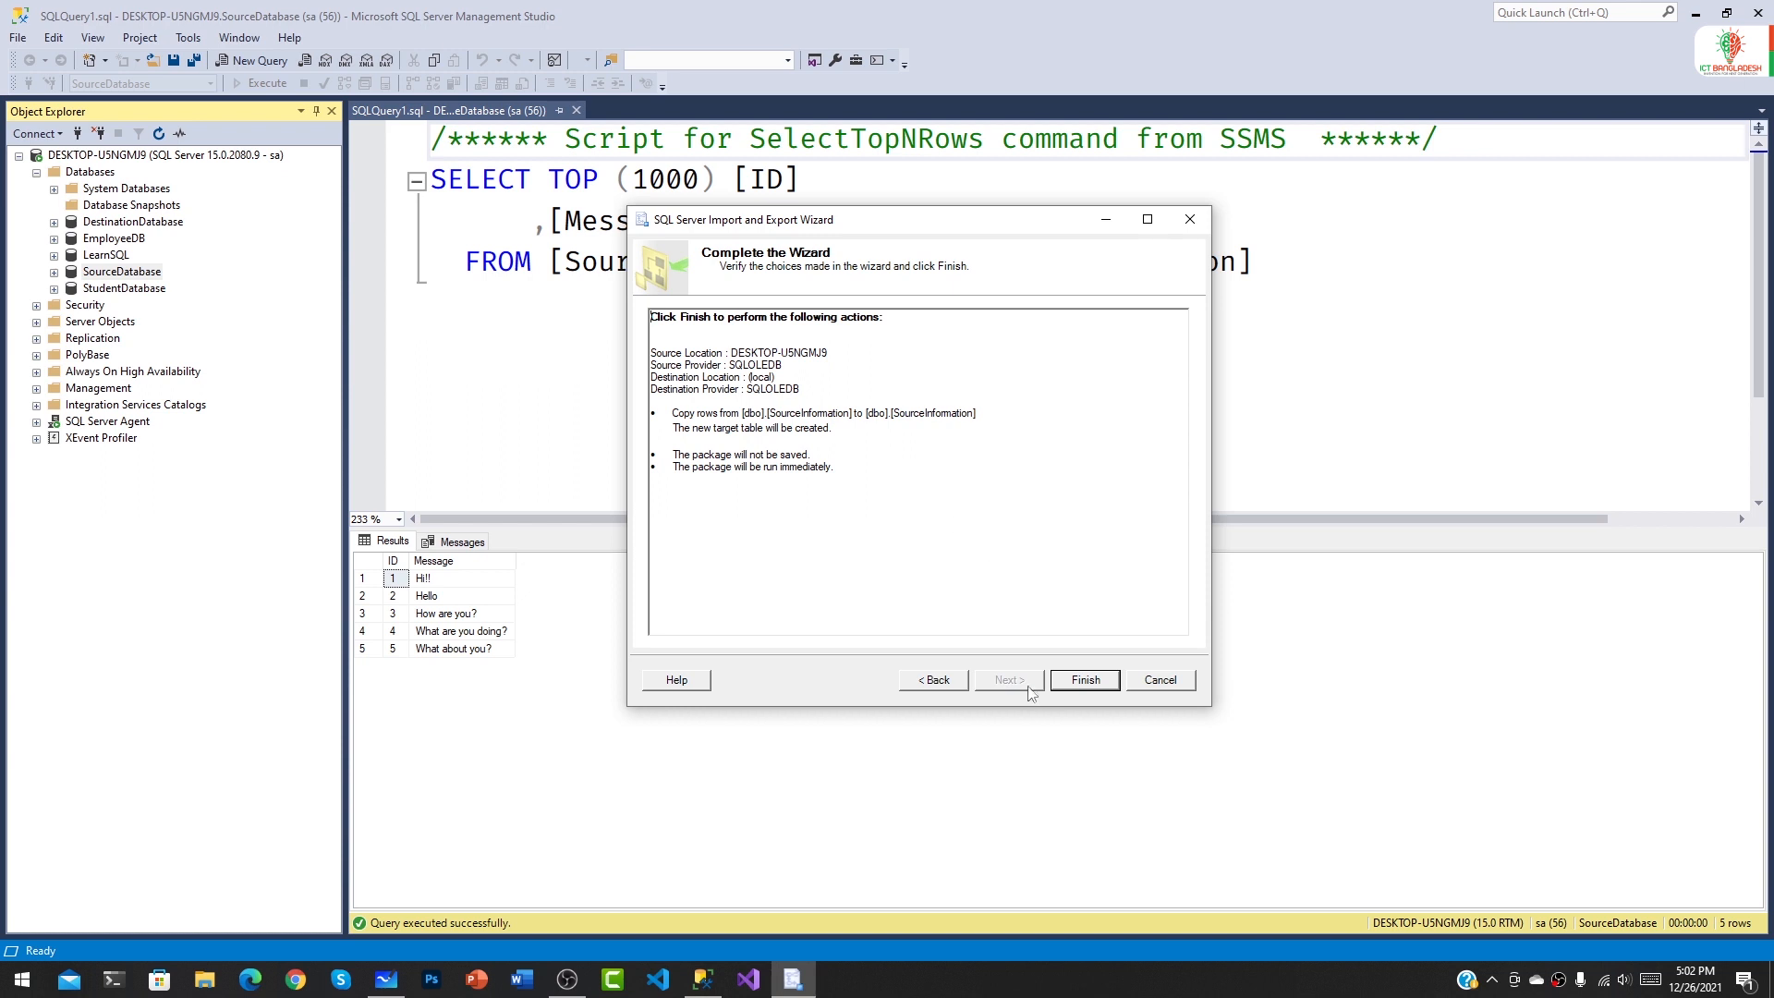
pyautogui.click(1087, 684)
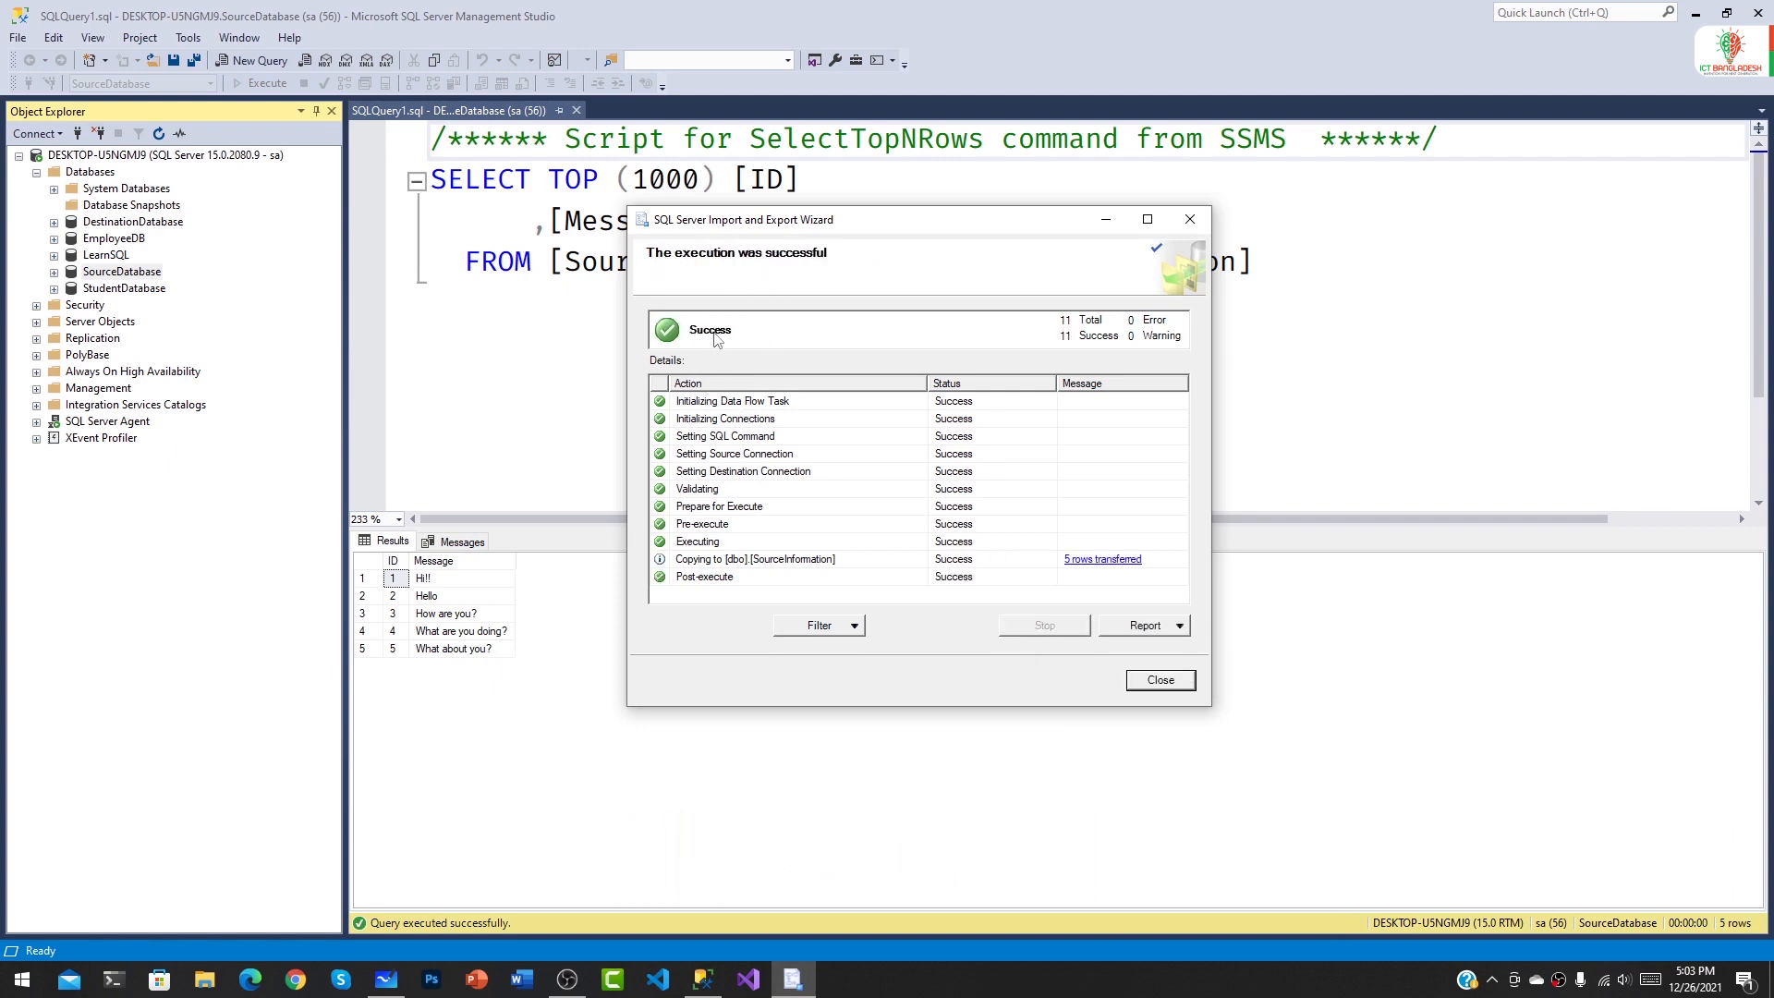
pyautogui.click(1160, 680)
# Refresh the server's databases and expand the tables of DestinationDatabase and SourceDatabase to compare them.
pyautogui.rightClick(74, 176)
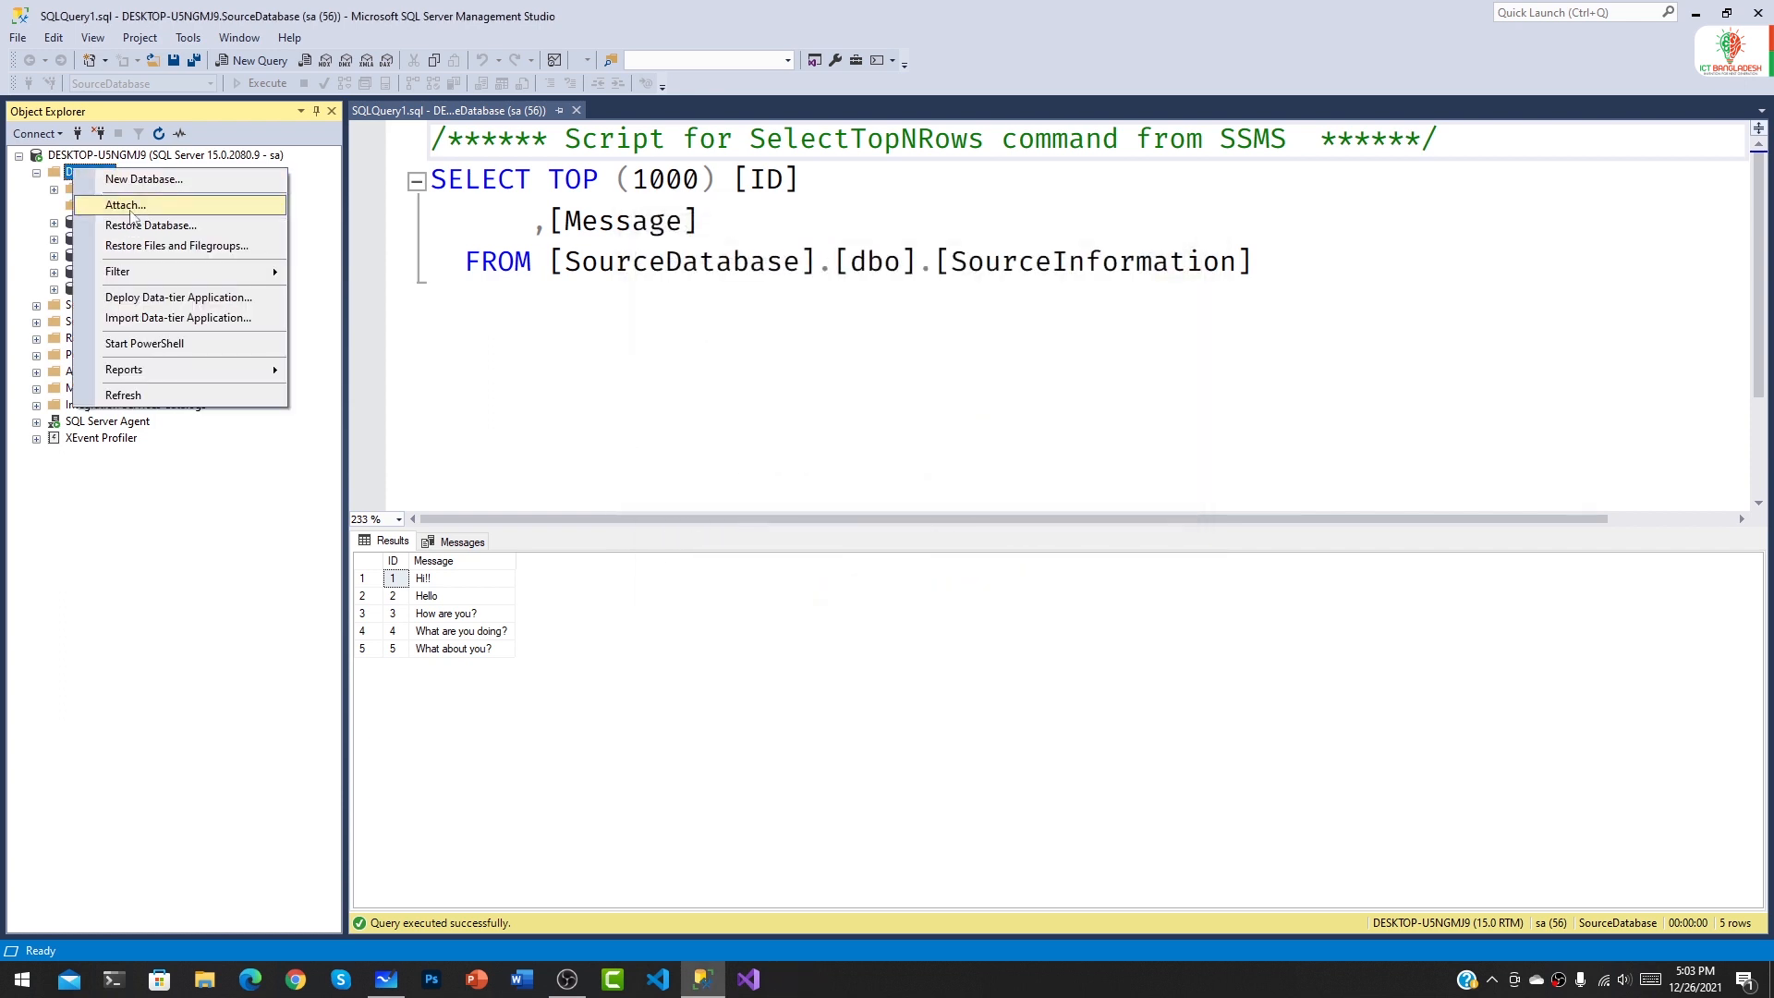
pyautogui.click(137, 394)
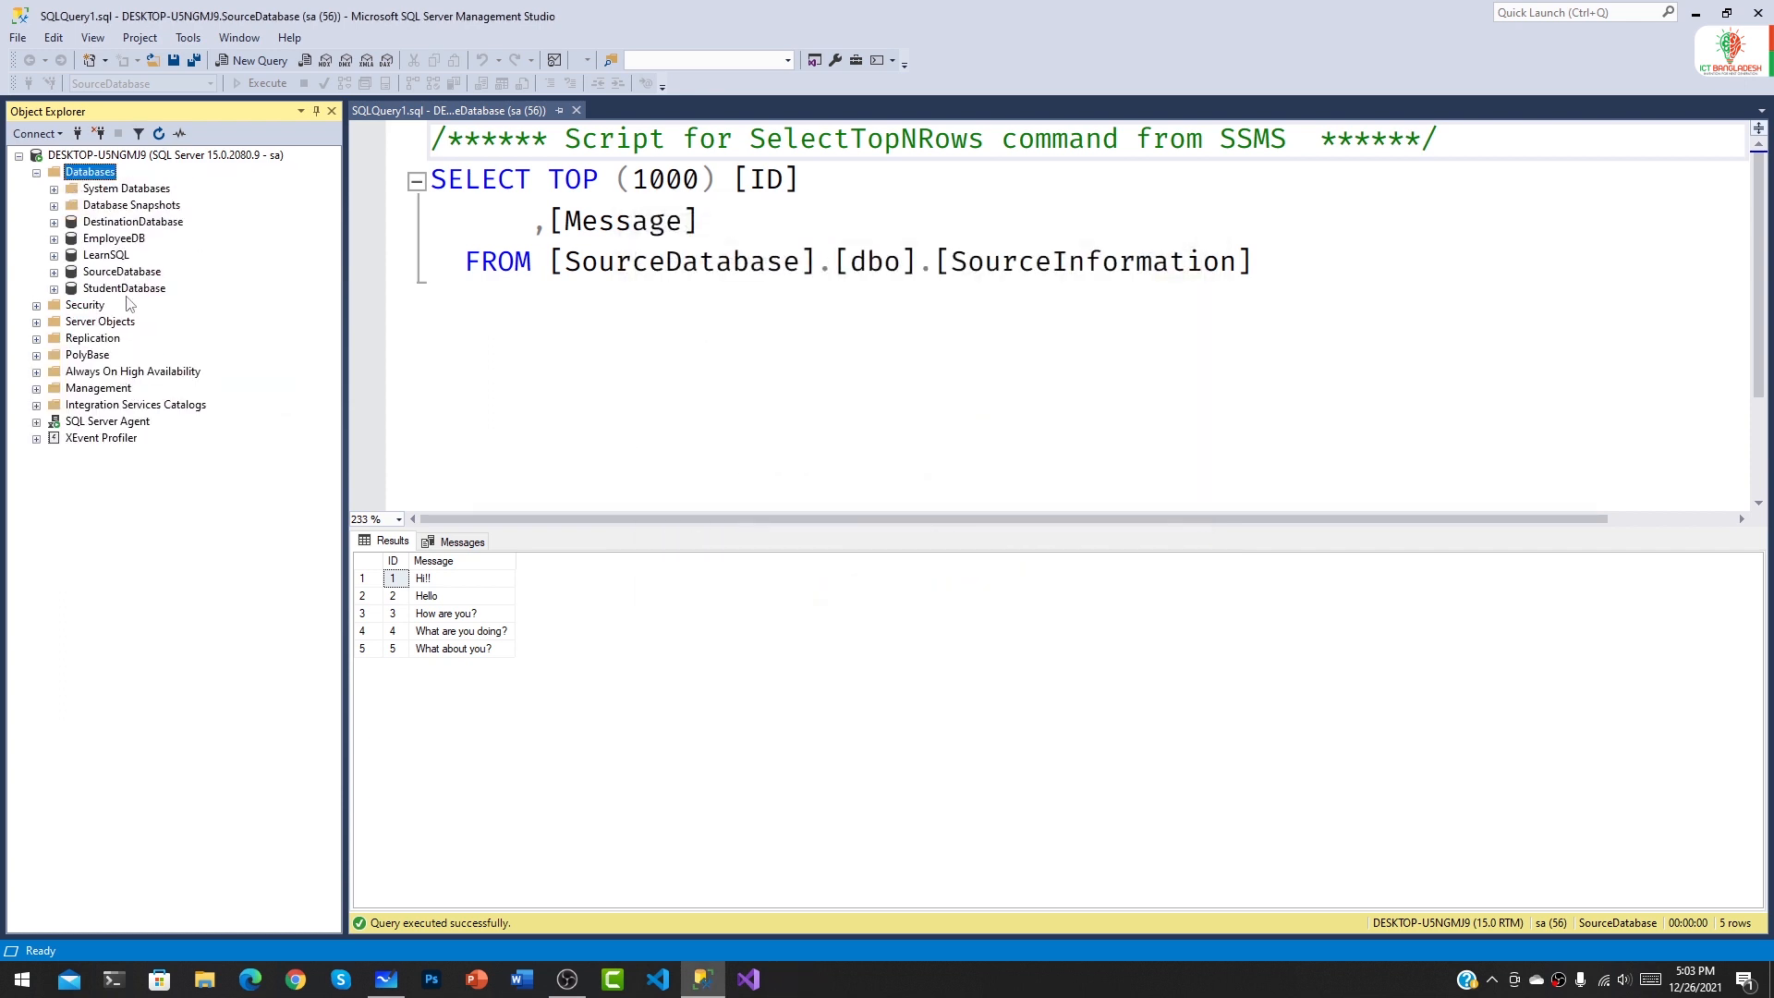
pyautogui.click(53, 223)
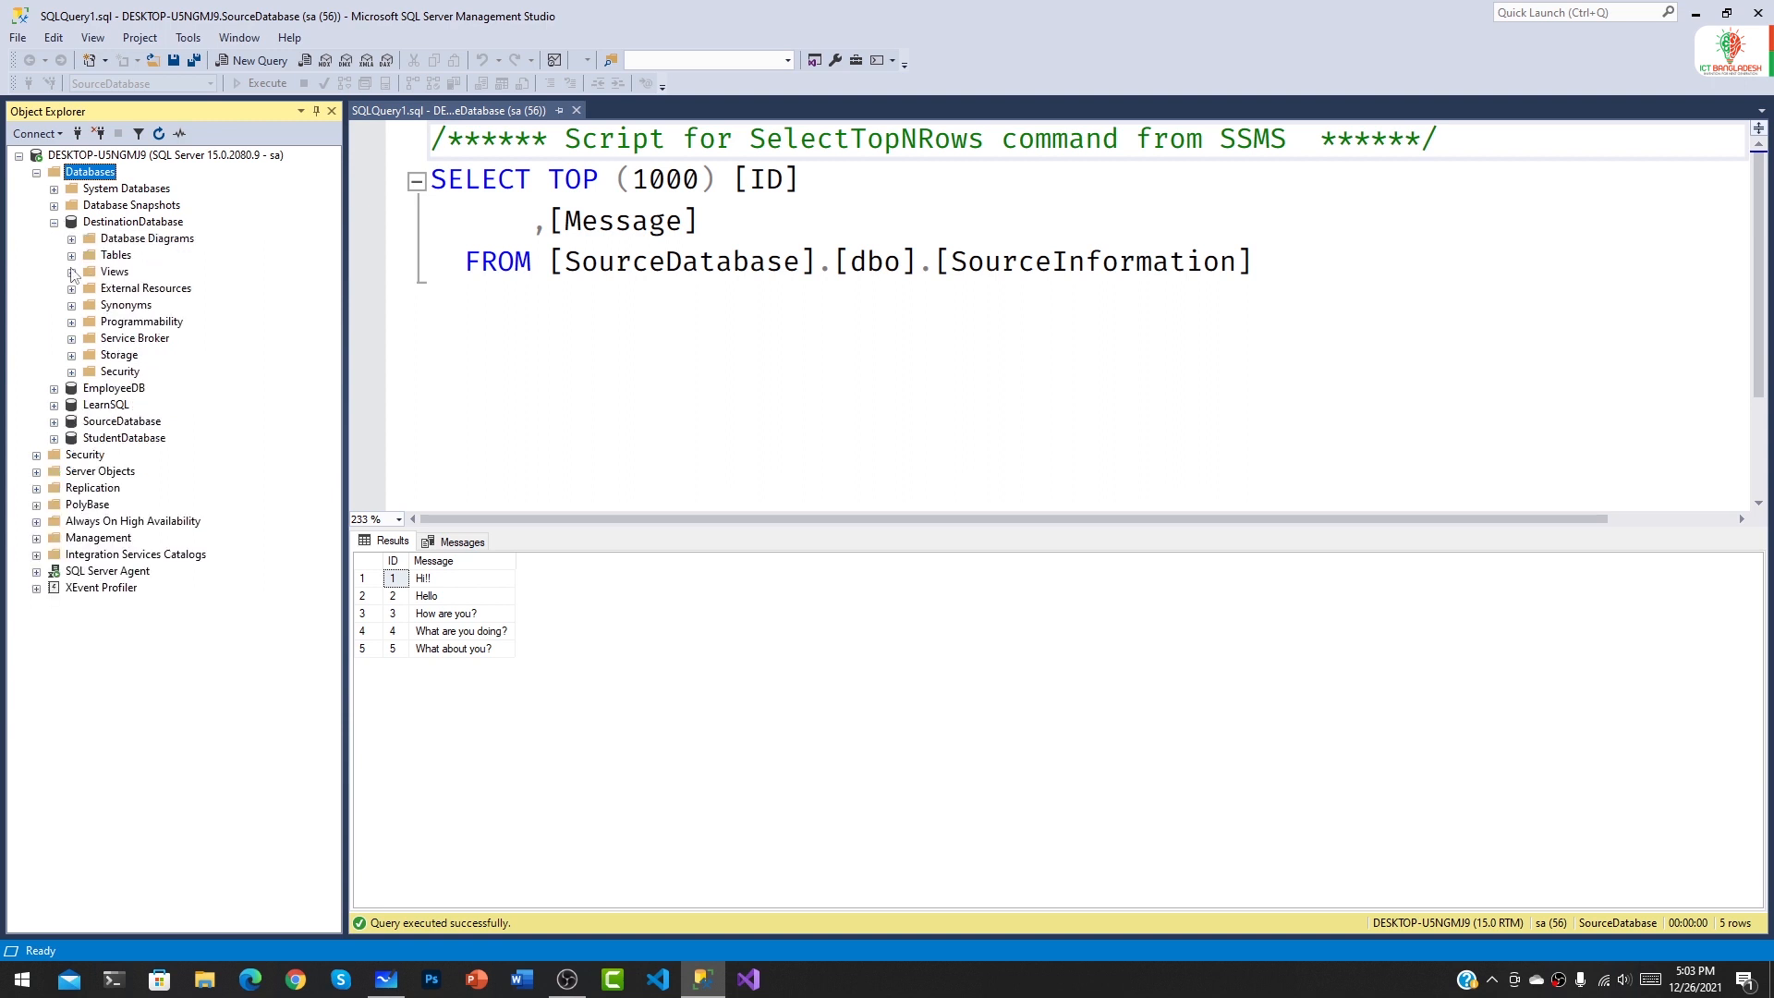
pyautogui.click(71, 256)
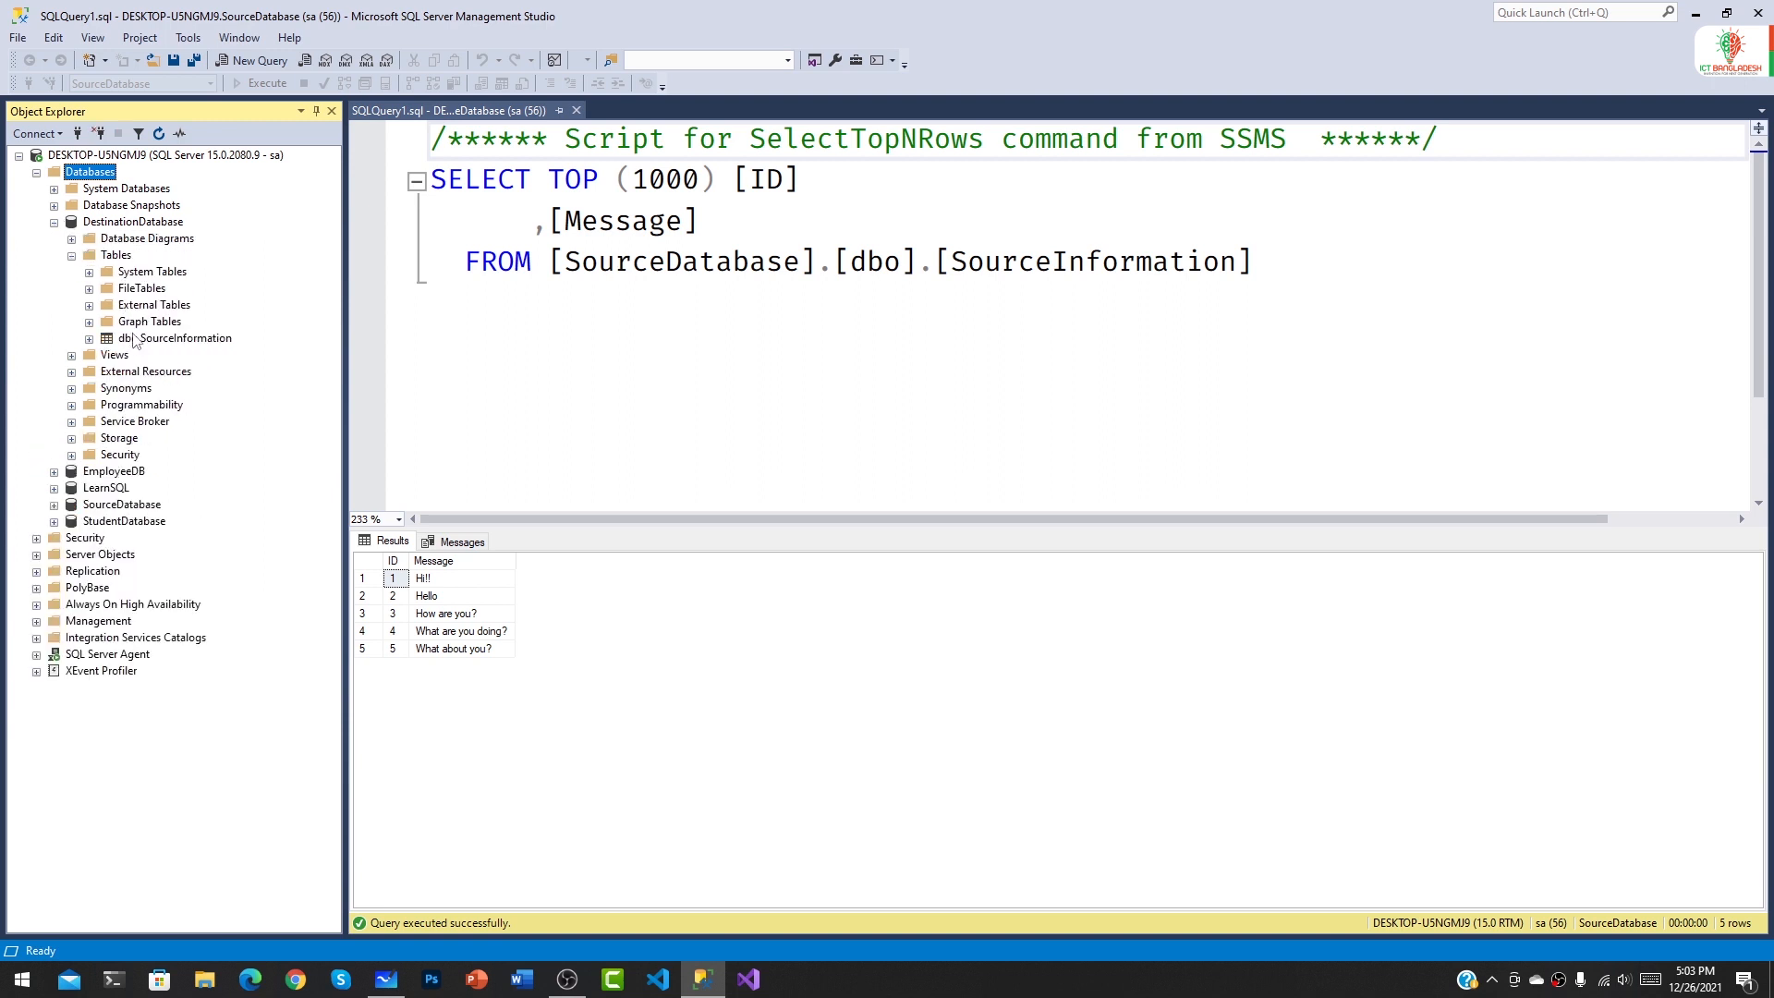
pyautogui.click(55, 506)
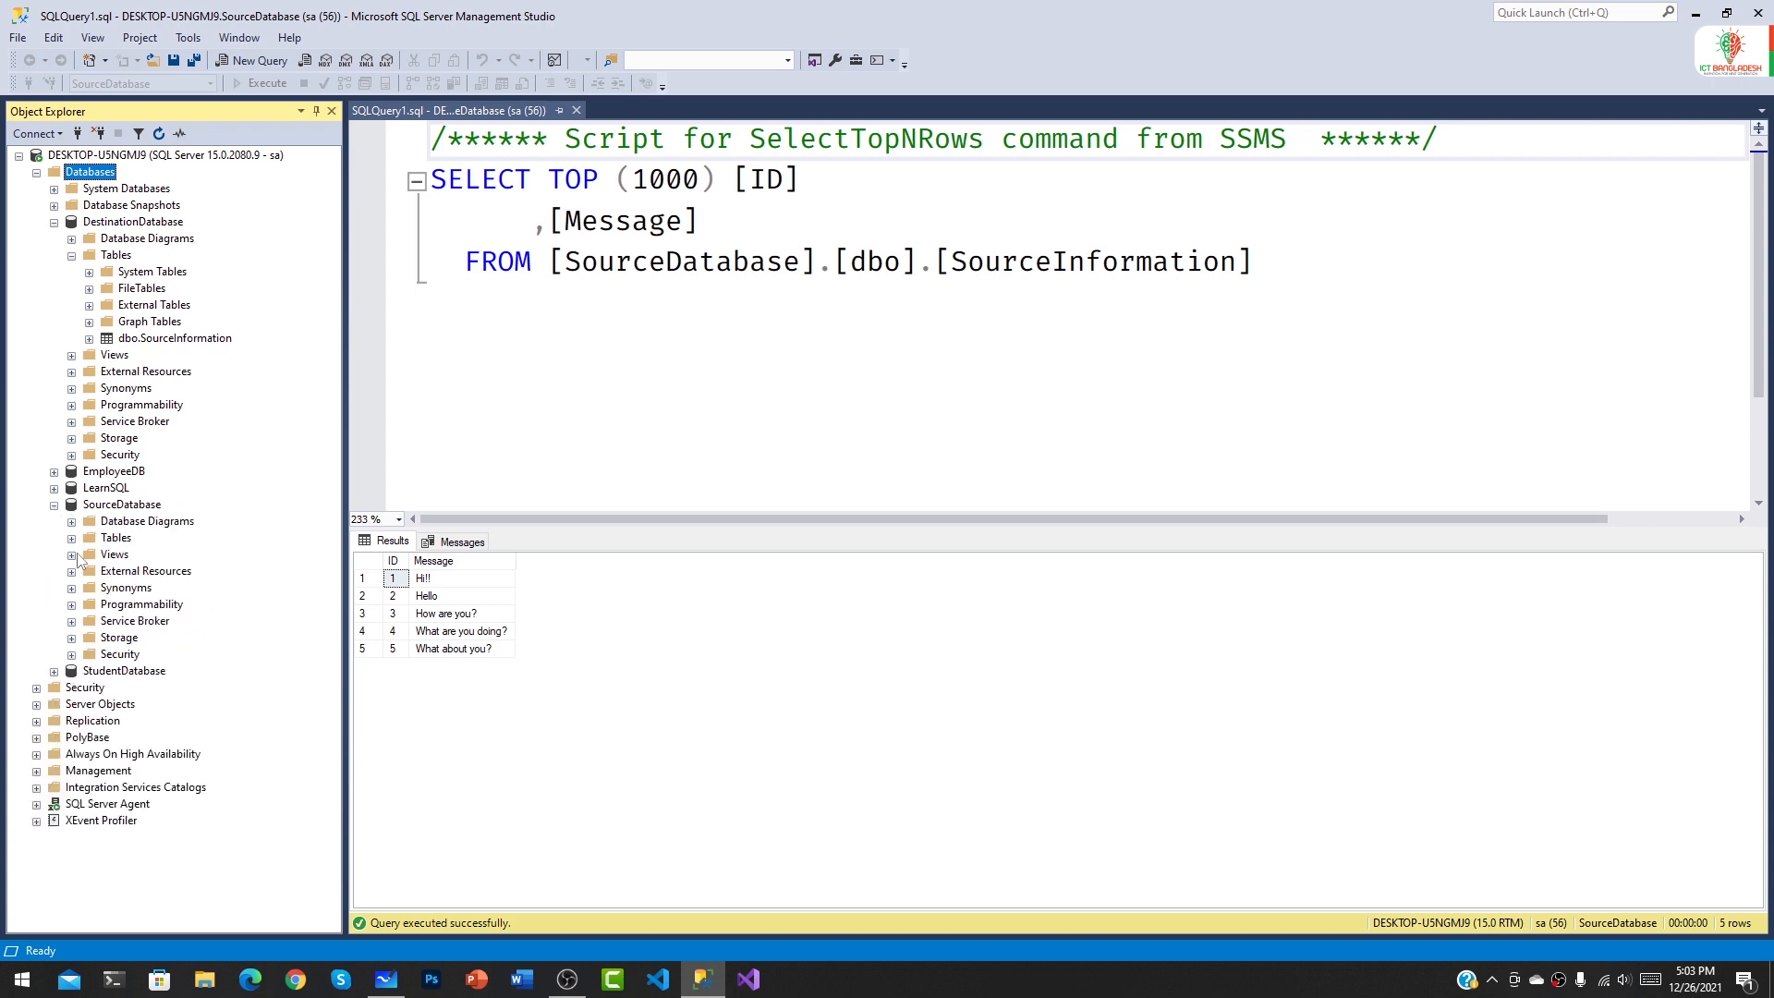
pyautogui.click(72, 538)
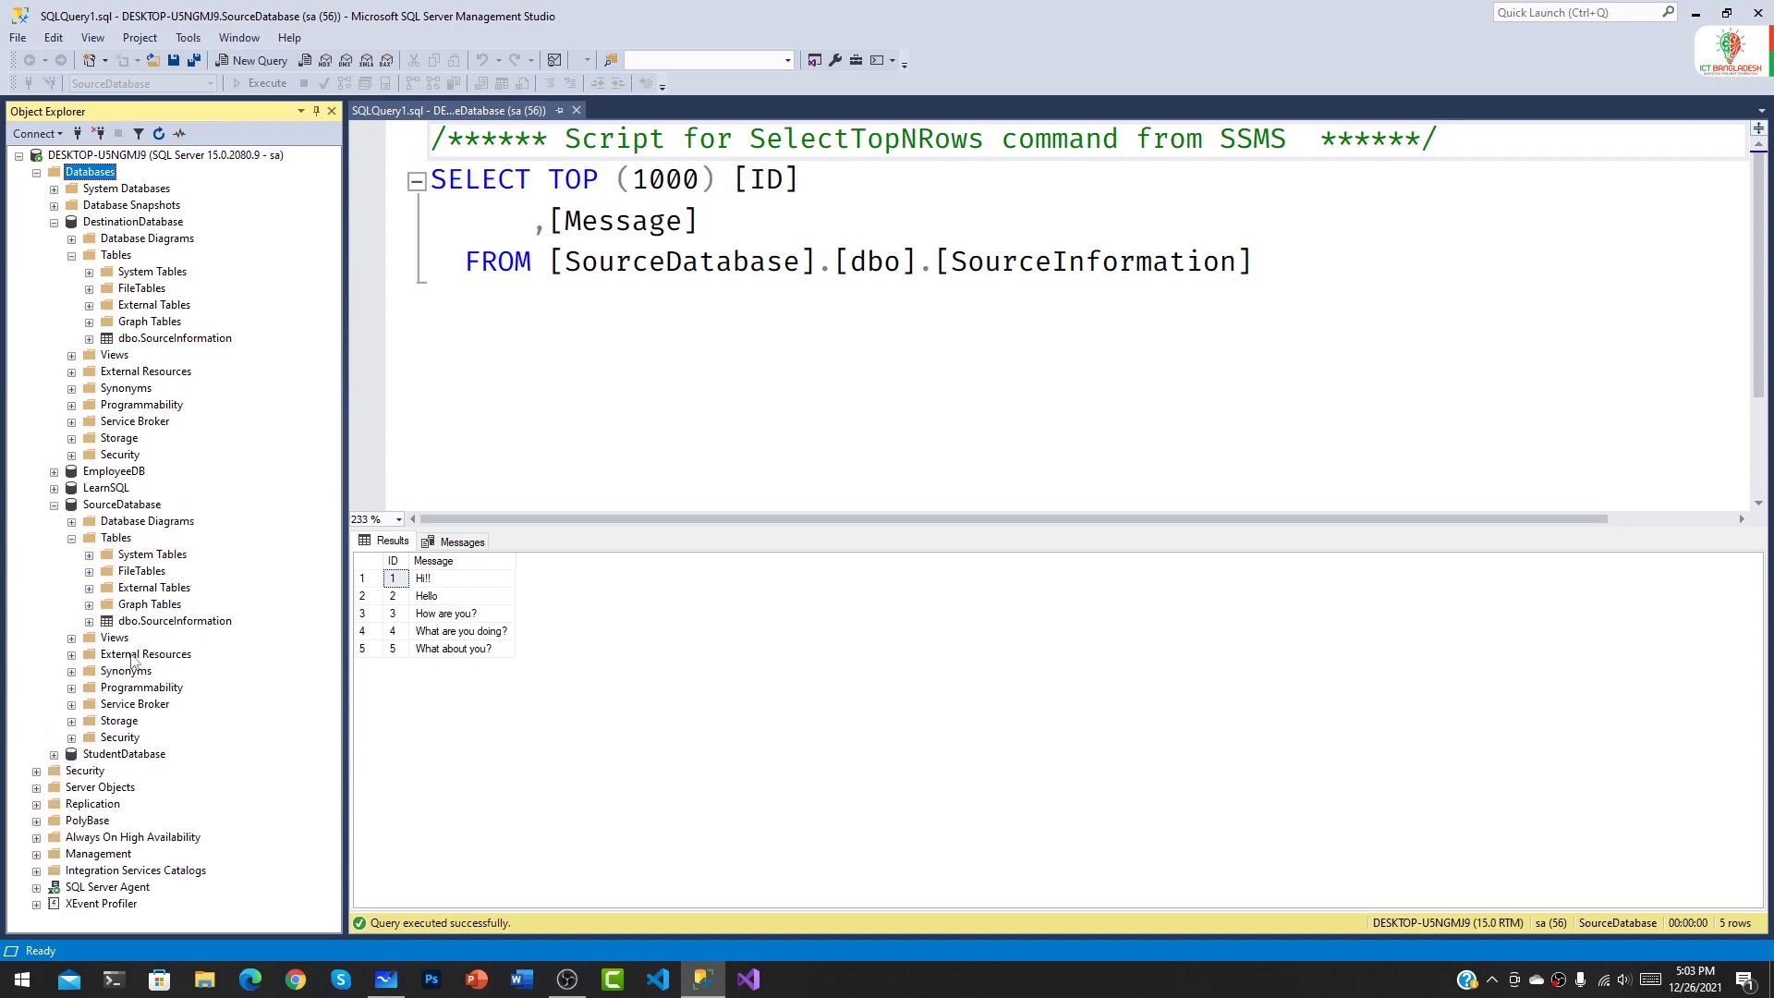
# Query the top 1000 rows of dbo.SourceInformation in DestinationDatabase to check the copied data.
pyautogui.rightClick(139, 341)
pyautogui.click(162, 389)
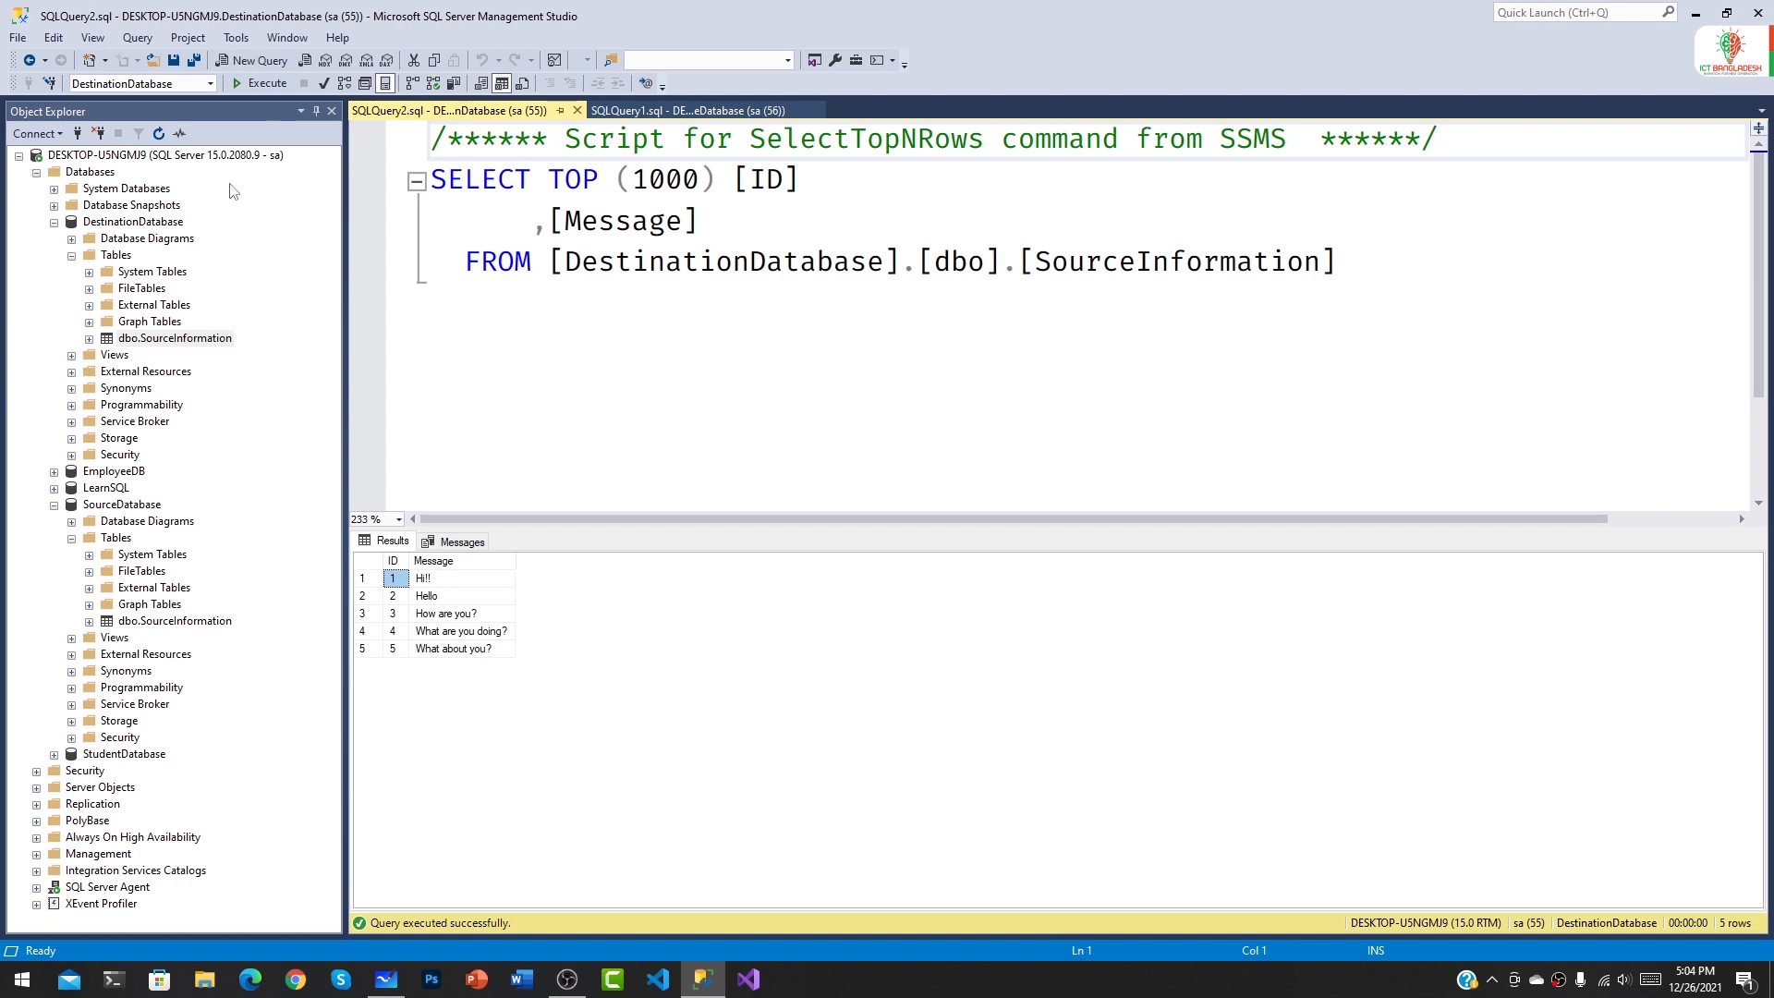
pyautogui.rightClick(1558, 985)
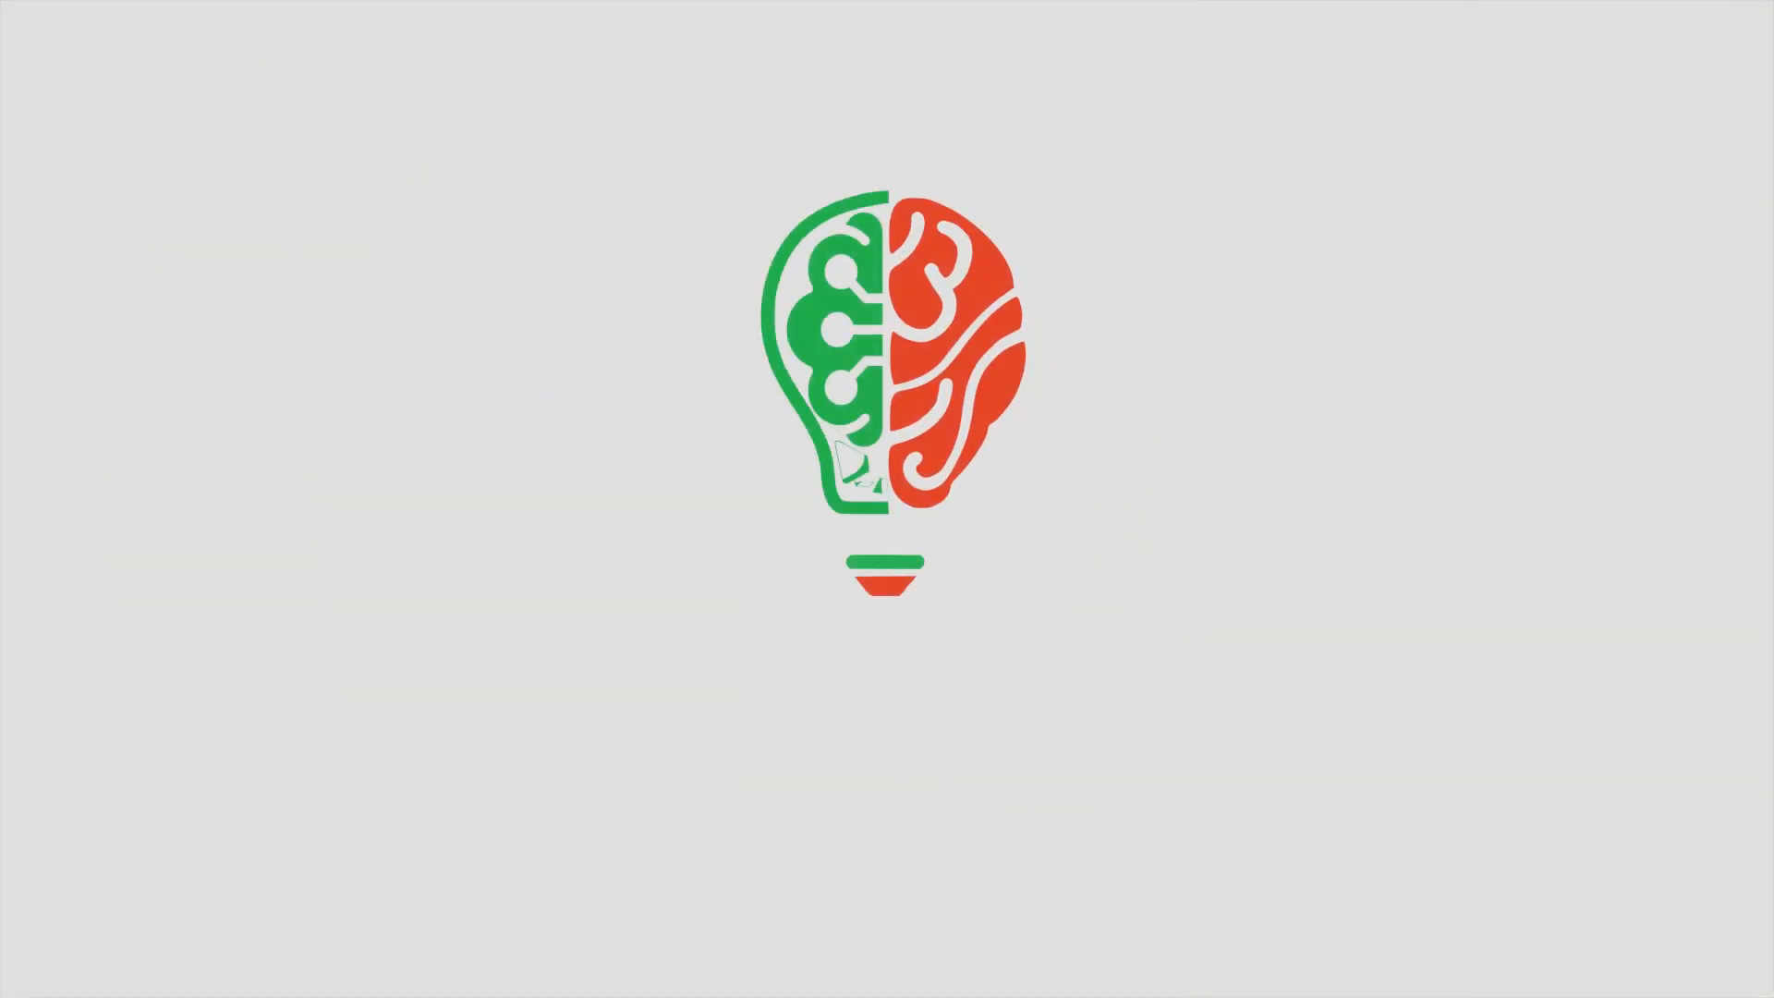